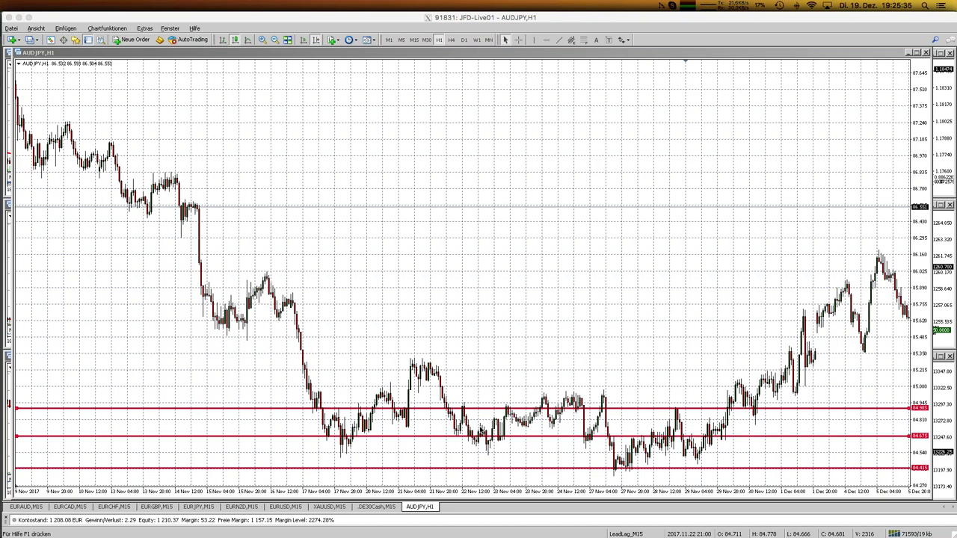
# Step: Switch to LibreOffice and bring up the Range_Martingale.ods spreadsheet
pyautogui.moveTo(4, 243)
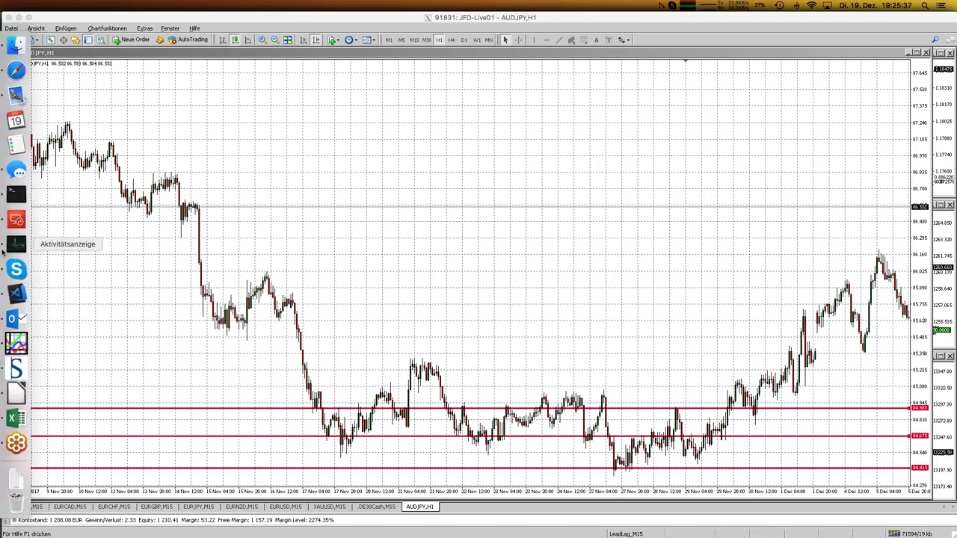
pyautogui.click(16, 394)
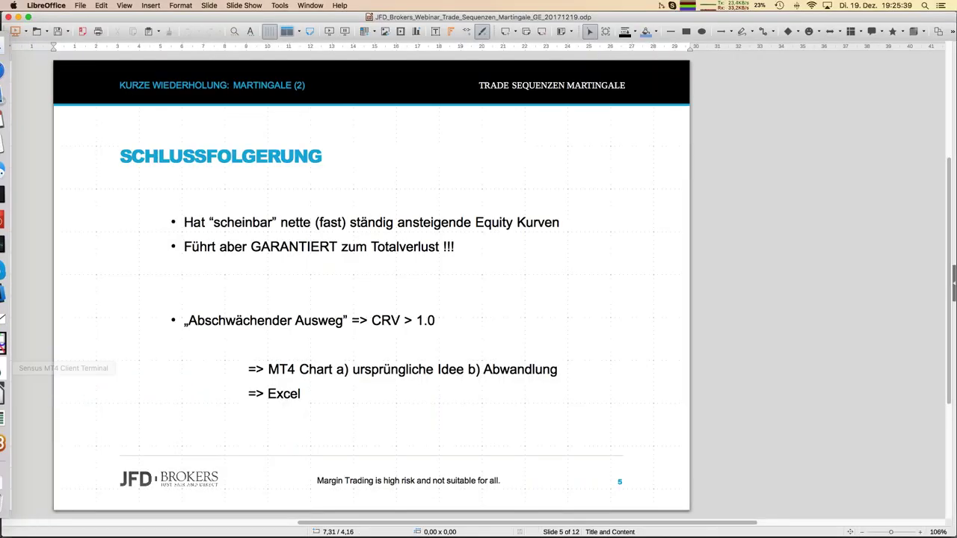
pyautogui.click(310, 6)
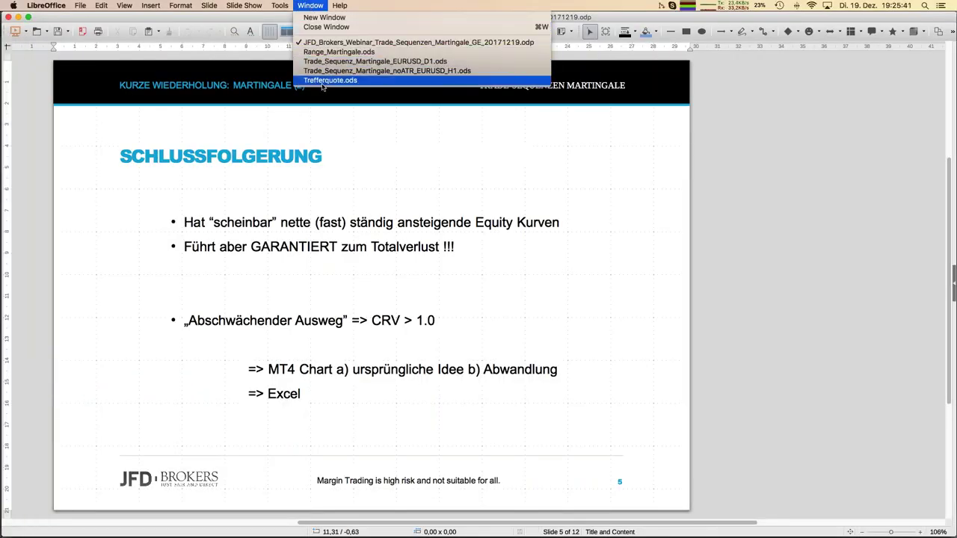
pyautogui.click(329, 52)
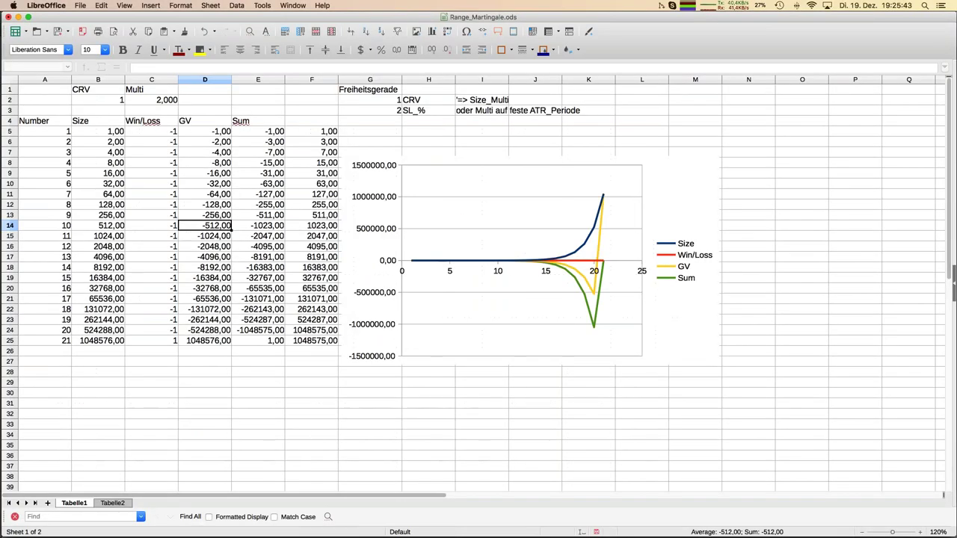
# Step: Inspect the Size formula of trade 10 and the Number and Size entries of trade 1
pyautogui.click(111, 226)
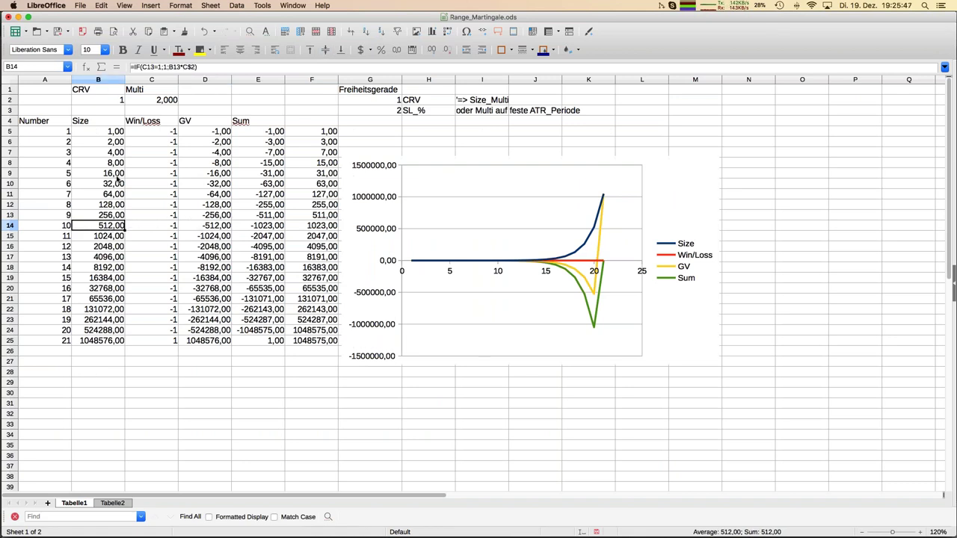
pyautogui.click(52, 133)
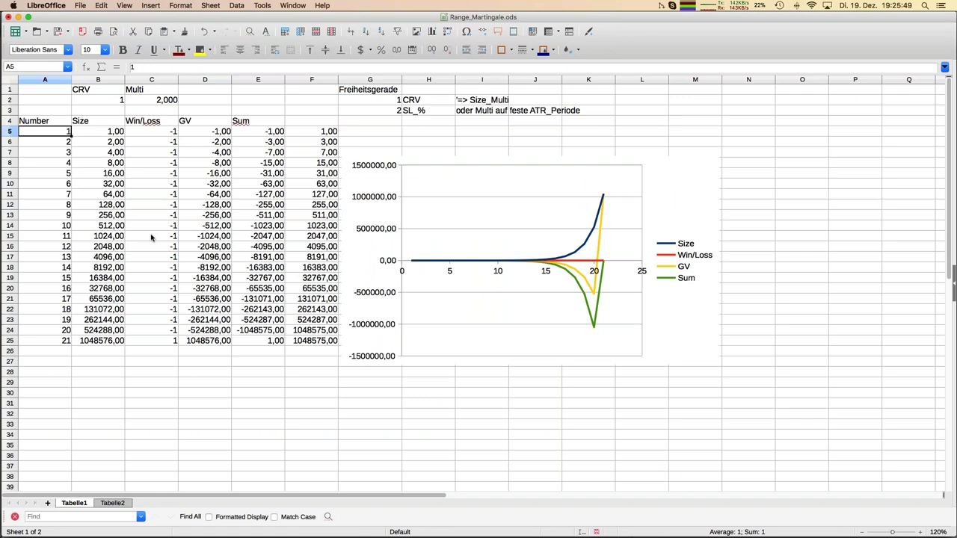
pyautogui.press('Right')
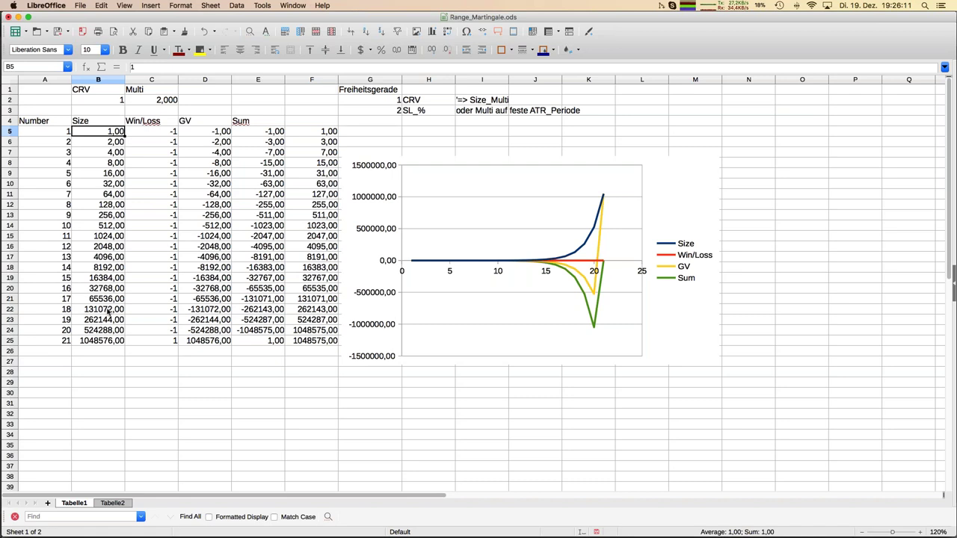
# Step: Set the Win/Loss value of trade 6 to 1 in cell C10
pyautogui.click(159, 184)
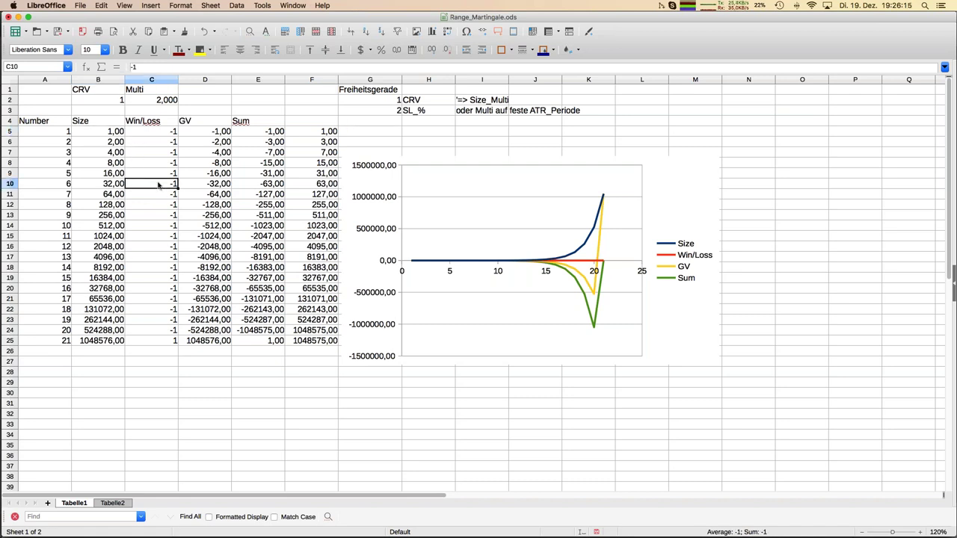
pyautogui.write('1')
pyautogui.press('Return')
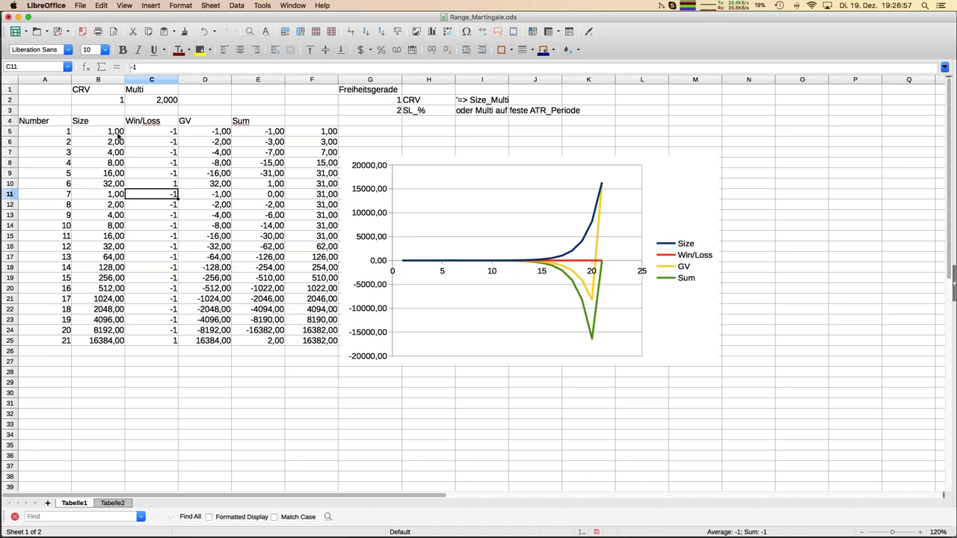
# Step: Check trade 6's Size formula and set its Win/Loss value back to -1
pyautogui.press('Up')
pyautogui.press('Left')
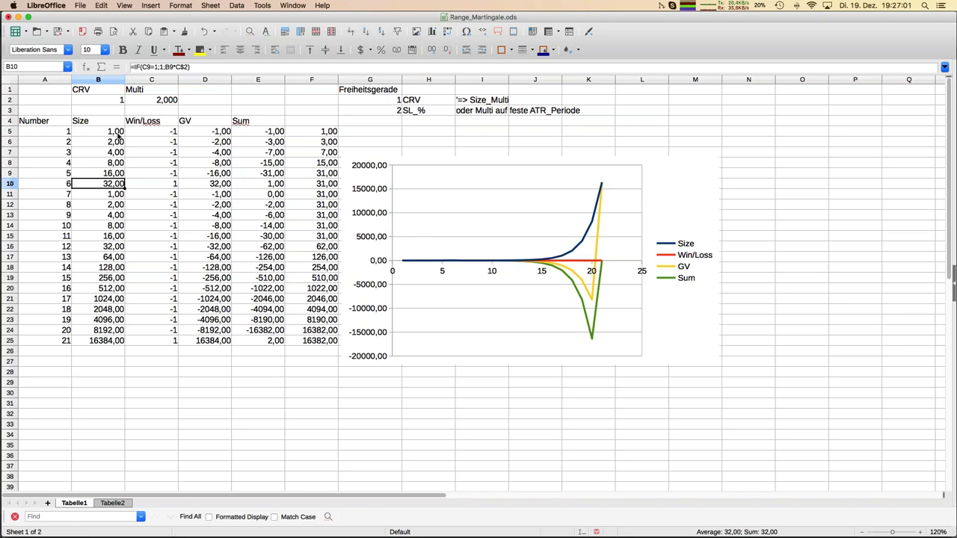
pyautogui.press('Right')
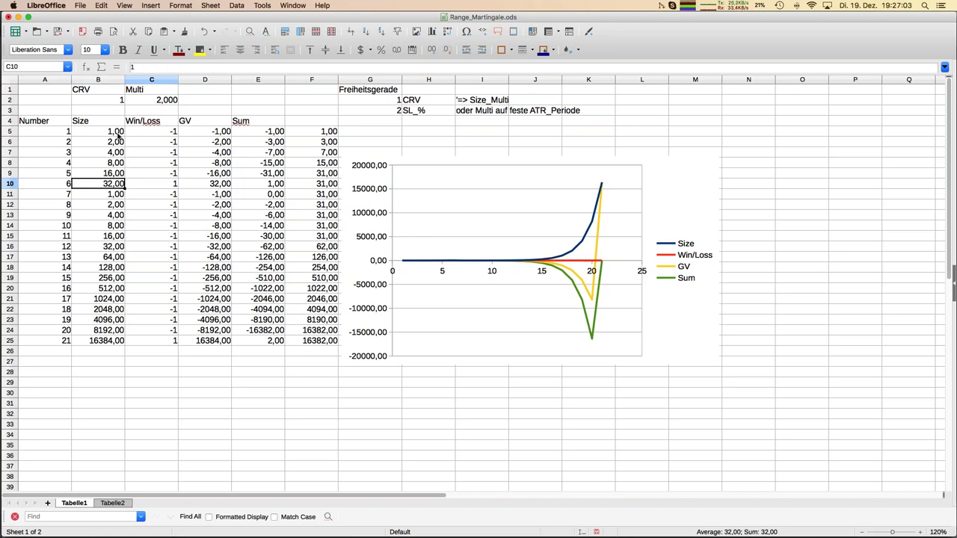
pyautogui.write('-1')
pyautogui.press('Return')
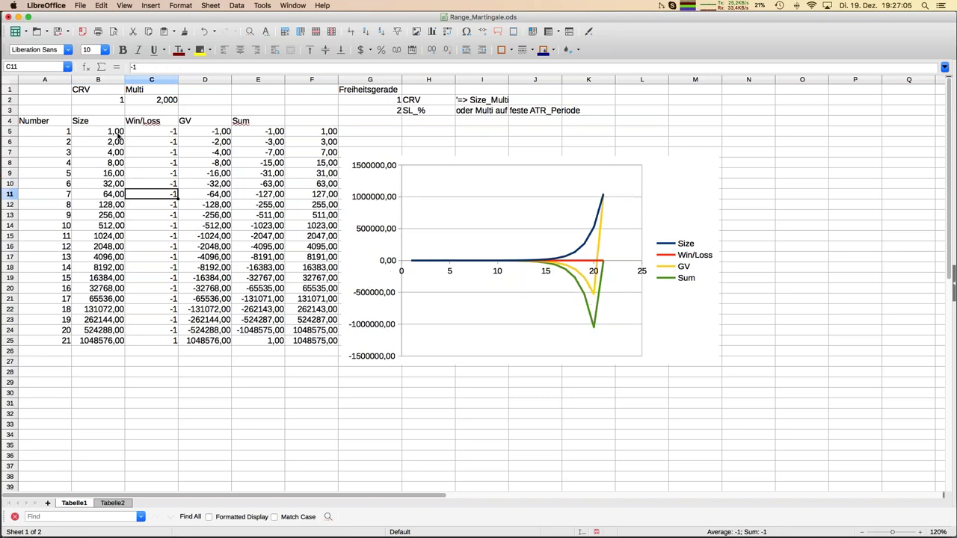
# Step: Set the CRV in cell B2 to 2
pyautogui.press('Up')
pyautogui.press('Up')
pyautogui.press('Up')
pyautogui.press('Up')
pyautogui.press('Up')
pyautogui.press('Up')
pyautogui.press('Up')
pyautogui.press('Left')
pyautogui.press('Up')
pyautogui.press('Up')
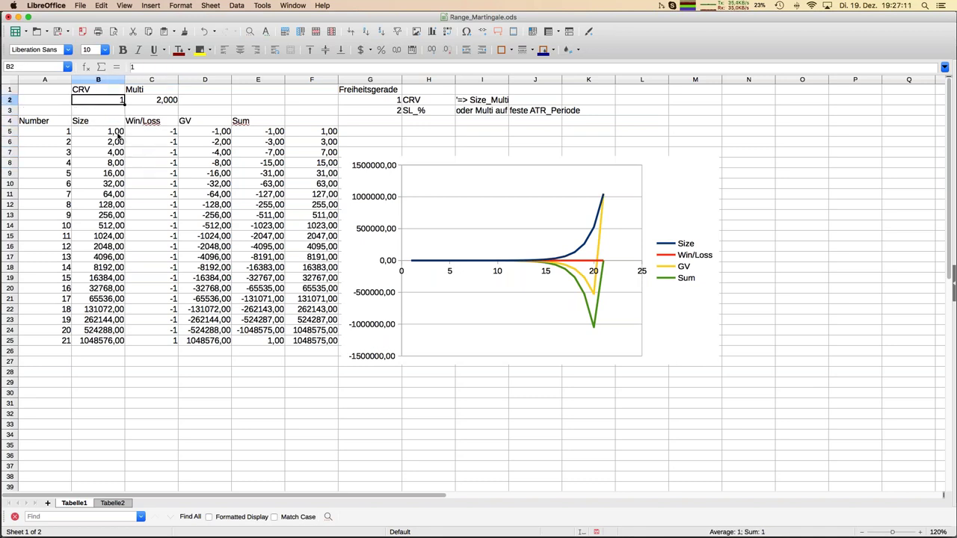
pyautogui.write('2')
pyautogui.press('Return')
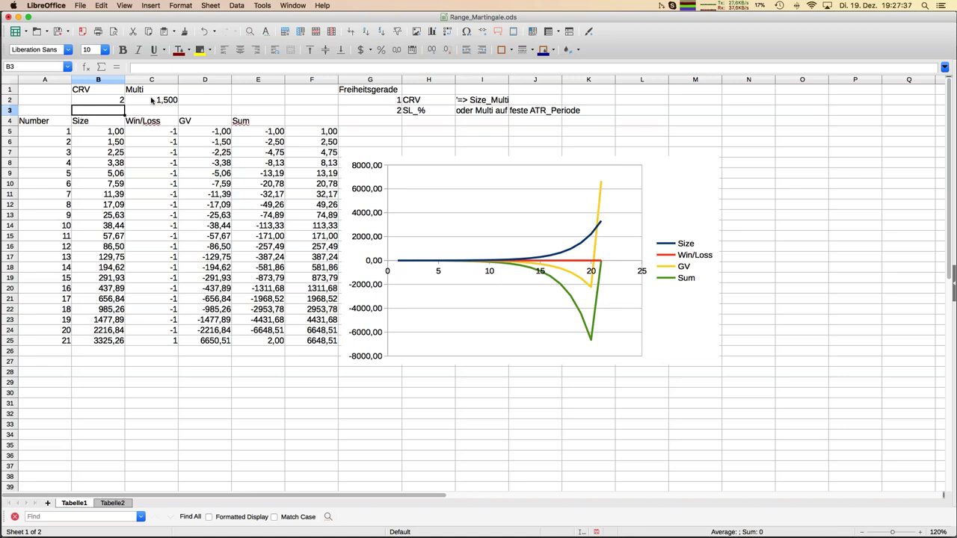
# Step: Set the Win/Loss value of trade 2 to 1 in cell C6
pyautogui.press('Down')
pyautogui.press('Down')
pyautogui.press('Down')
pyautogui.press('Right')
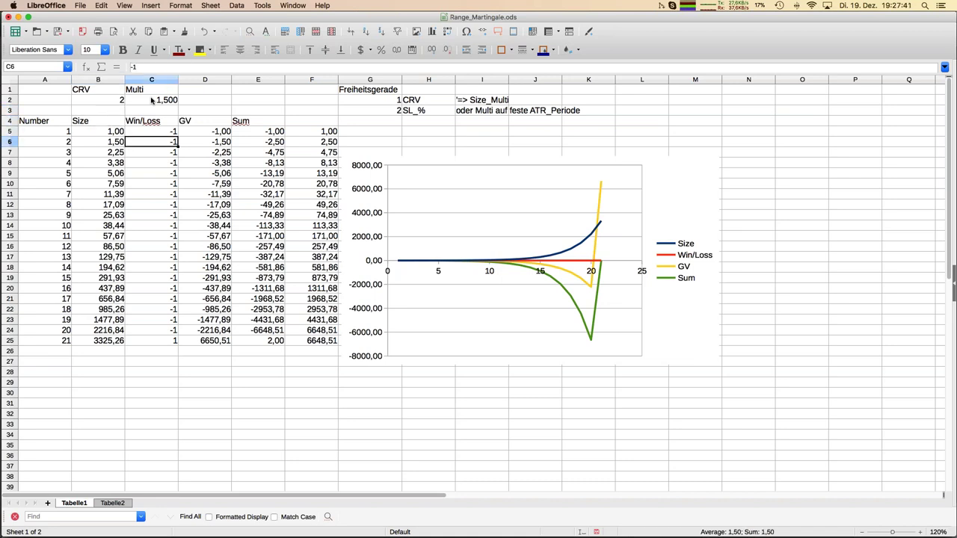
pyautogui.write('1')
pyautogui.press('Return')
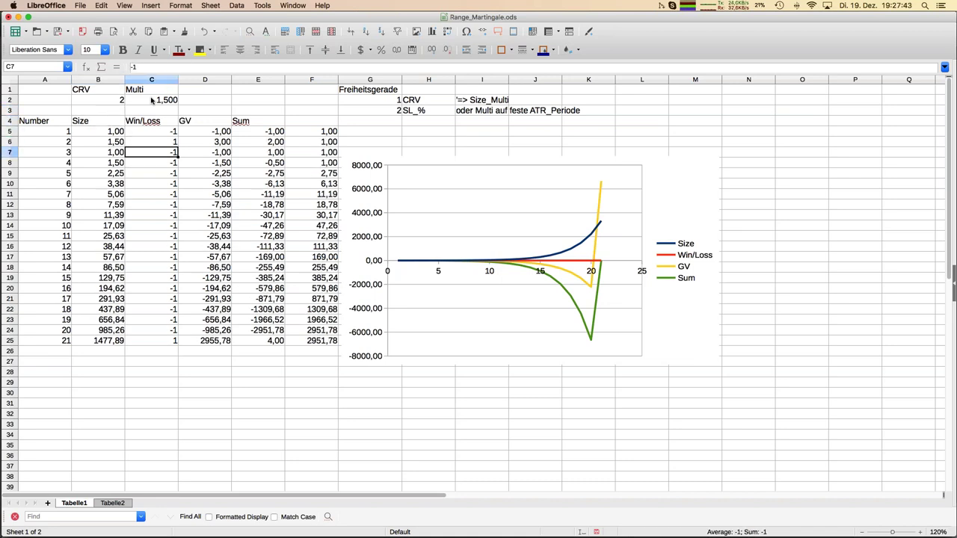
# Step: Examine the Size, Win/Loss, GV and Sum cells of trades 1 and 2, including their formulas
pyautogui.press('Up')
pyautogui.press('Up')
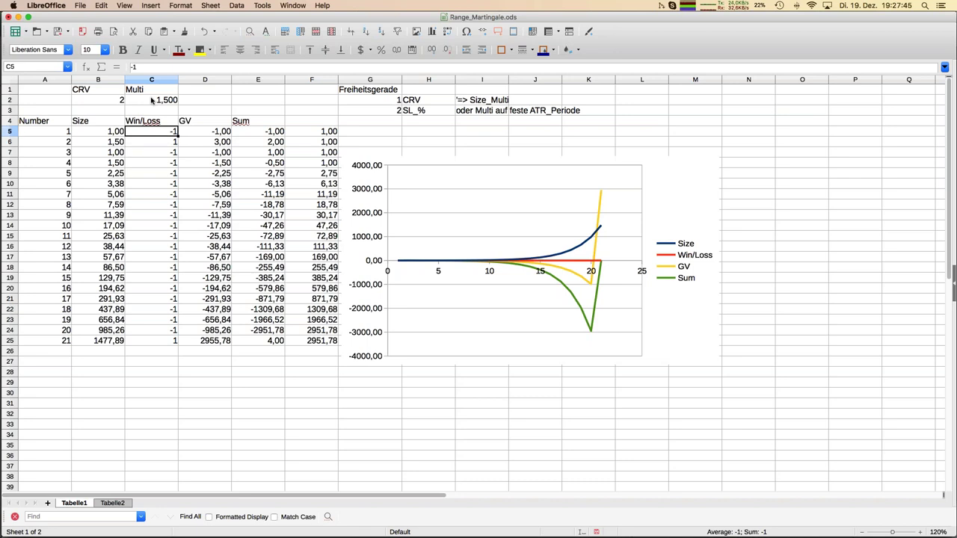
pyautogui.press('Right')
pyautogui.press('Left')
pyautogui.press('Left')
pyautogui.press('Right')
pyautogui.press('Right')
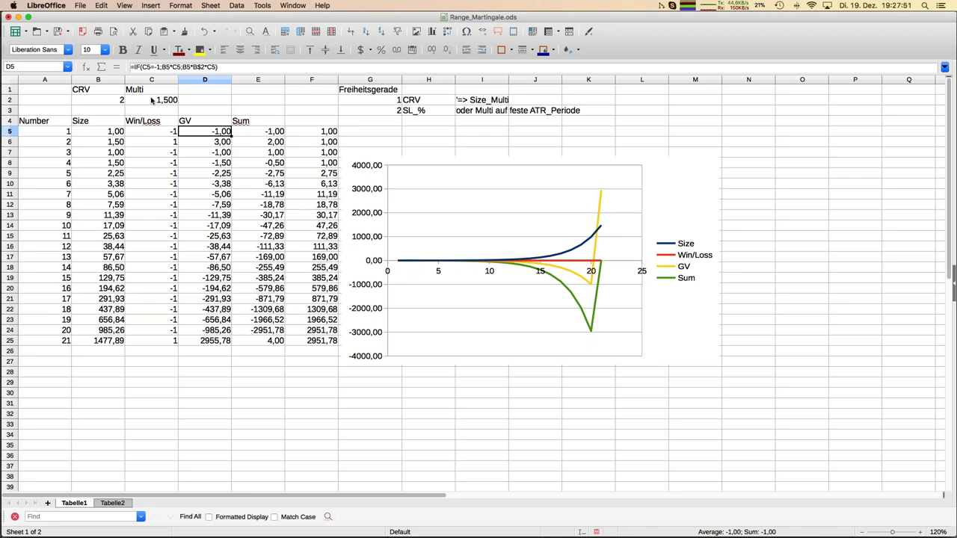
pyautogui.press('Right')
pyautogui.press('Left')
pyautogui.press('Left')
pyautogui.press('Left')
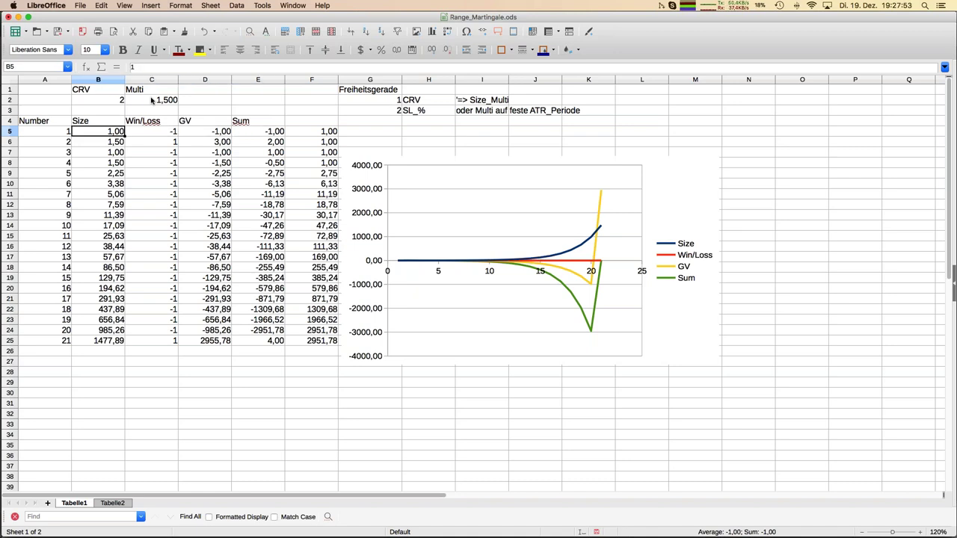
pyautogui.press('Down')
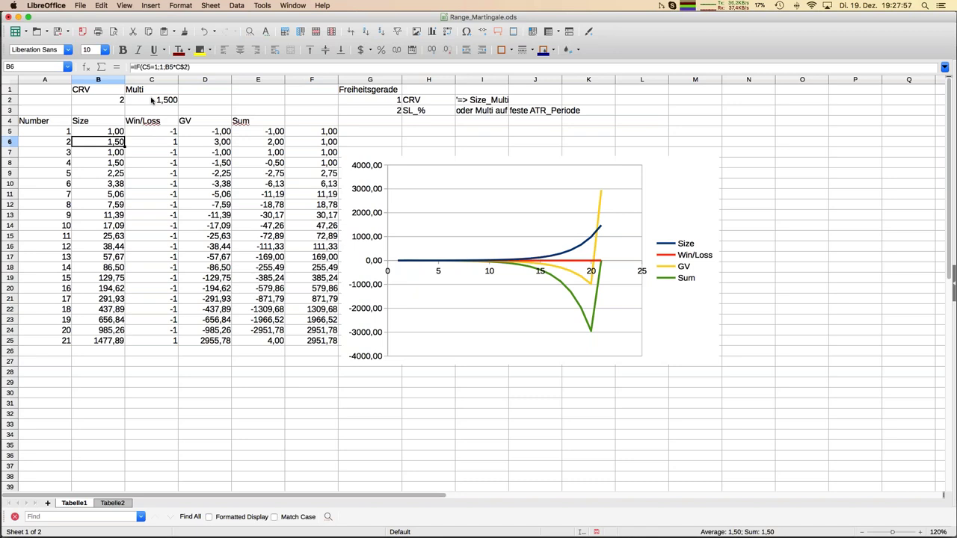
pyautogui.press('Right')
pyautogui.press('Right')
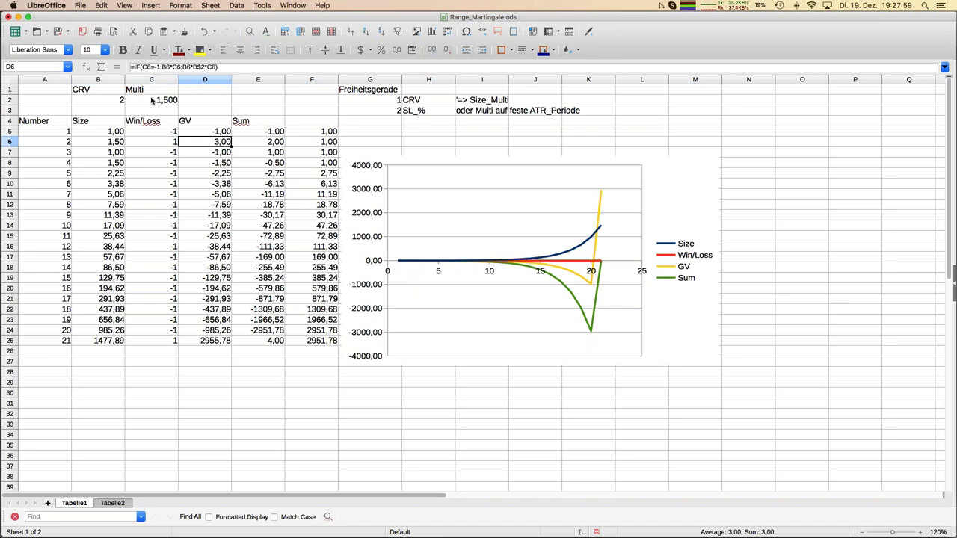
pyautogui.press('Right')
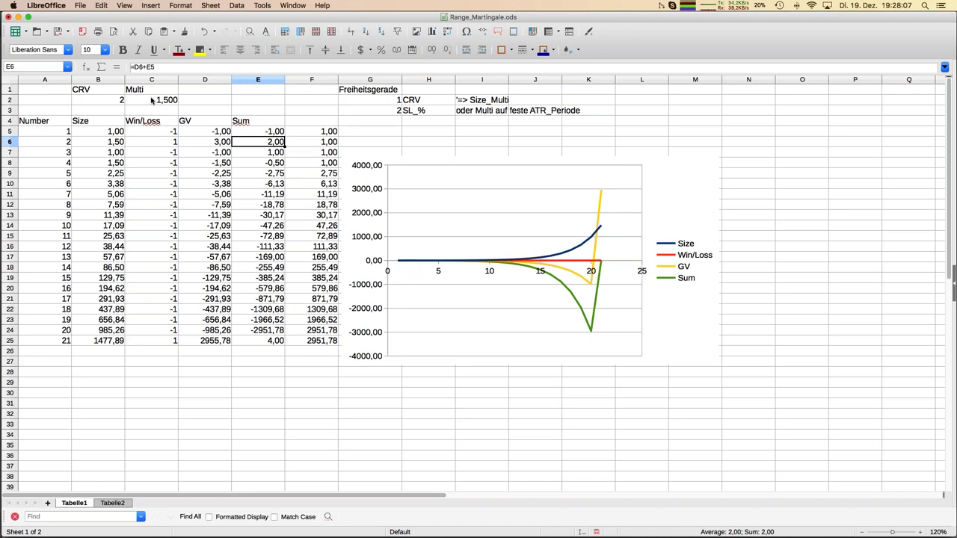
# Step: Set the Win/Loss value of trade 2 back to -1
pyautogui.press('Left')
pyautogui.press('Left')
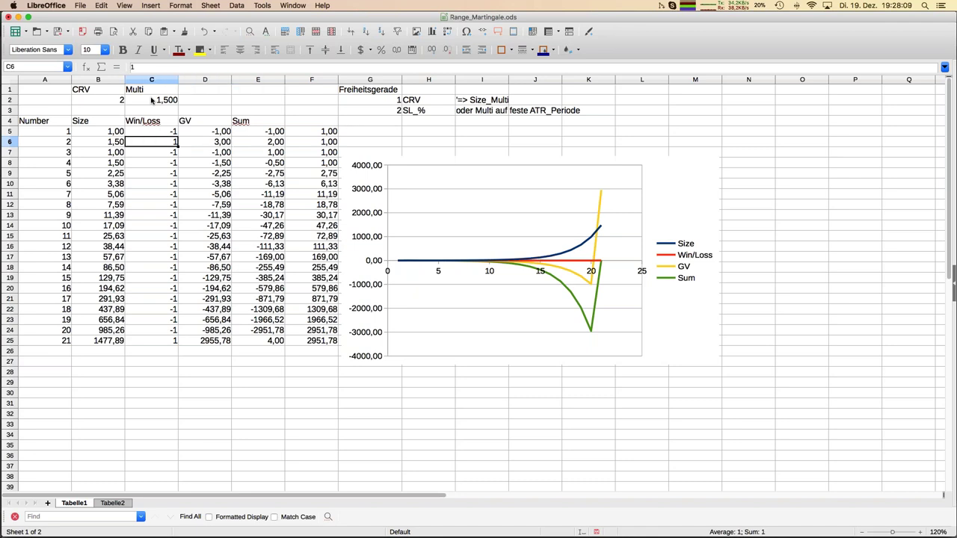
pyautogui.write('-1')
pyautogui.press('Return')
# Step: Set the CRV in cell B2 to 1
pyautogui.press('Up')
pyautogui.press('Up')
pyautogui.press('Up')
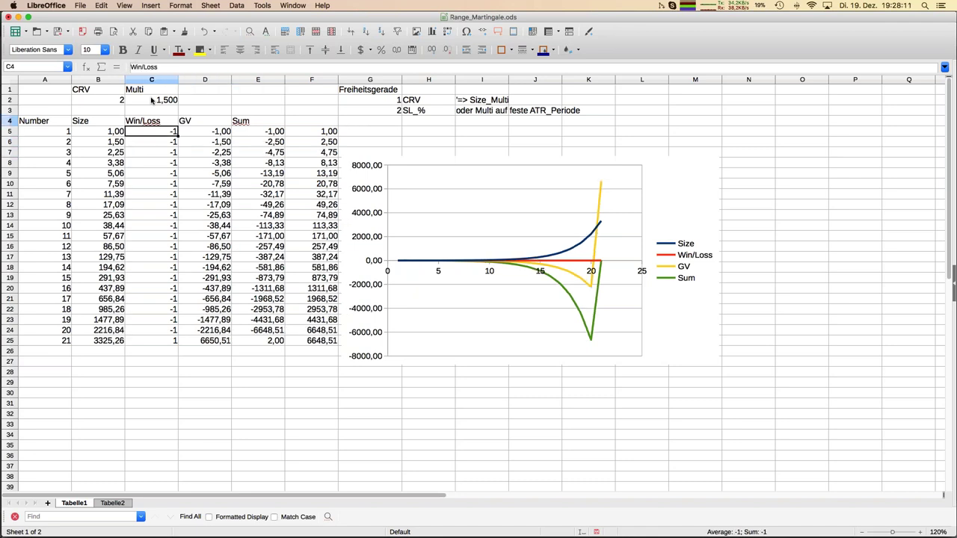
pyautogui.press('Left')
pyautogui.press('Up')
pyautogui.press('Up')
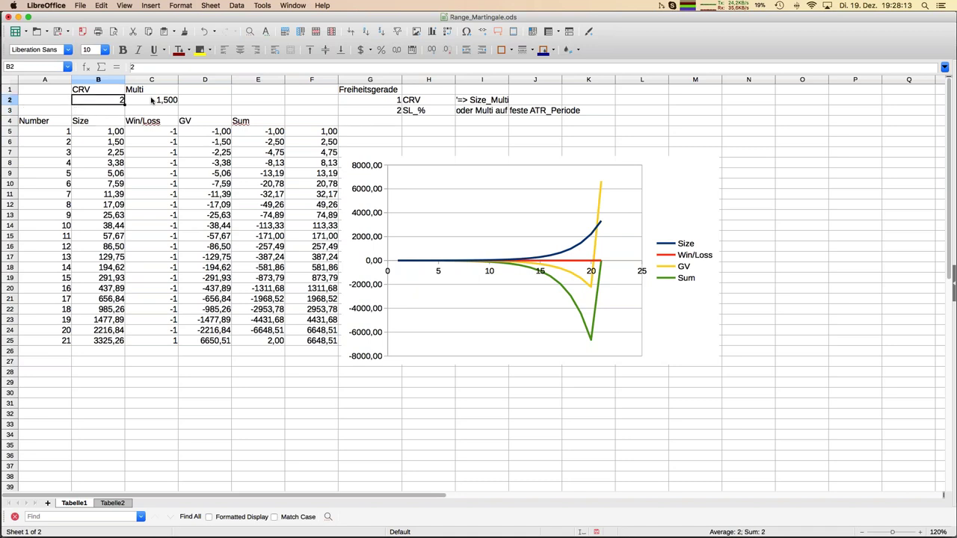
pyautogui.write('1')
pyautogui.press('Return')
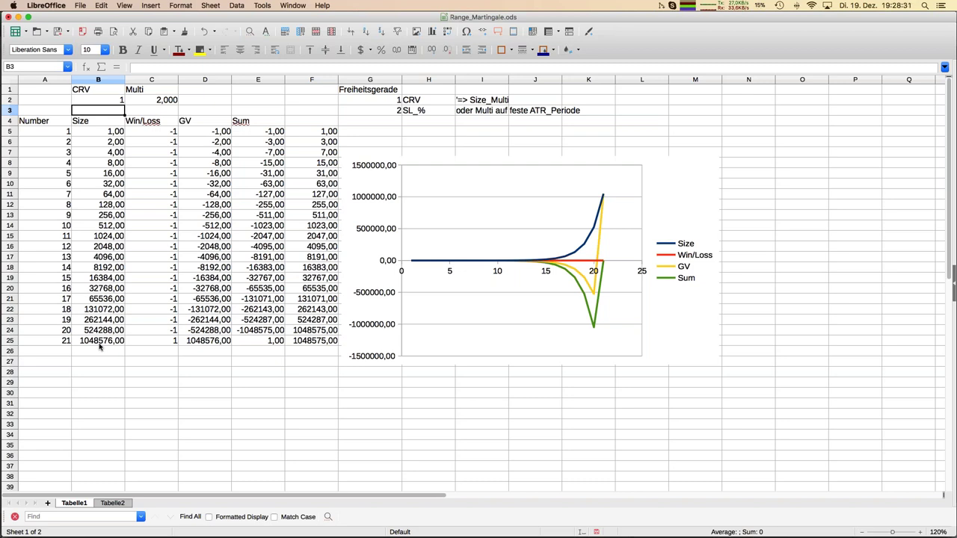
# Step: Set the CRV back to 2 to compare the growth of the position sizes
pyautogui.press('Up')
pyautogui.write('2')
pyautogui.press('Return')
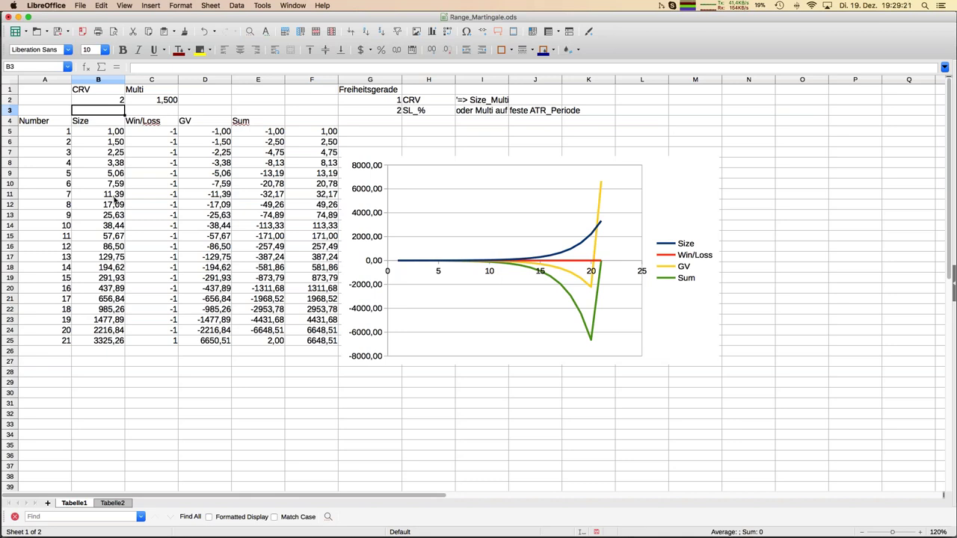
# Step: Set the CRV to 3 and inspect the Multi formula in cell C2
pyautogui.press('Up')
pyautogui.write('3')
pyautogui.press('Return')
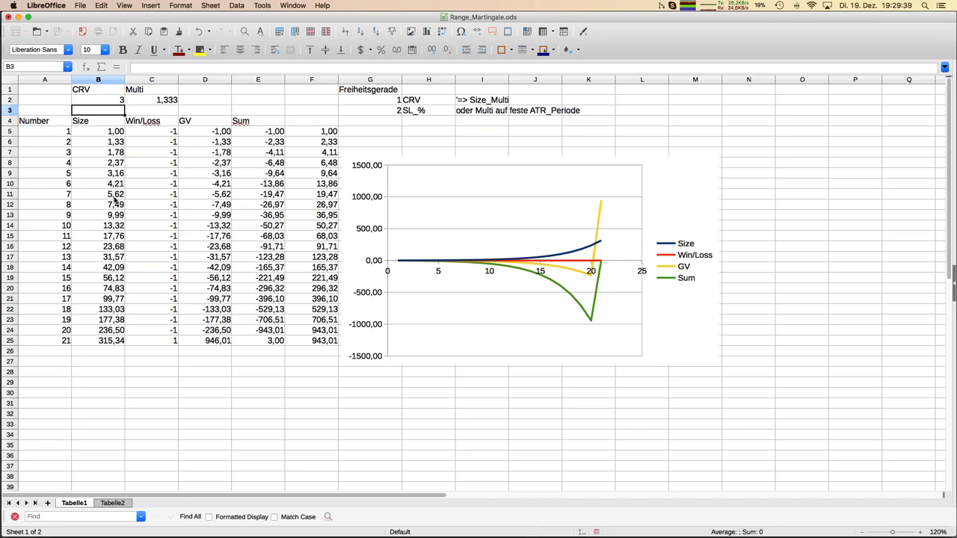
pyautogui.press('Up')
pyautogui.press('Right')
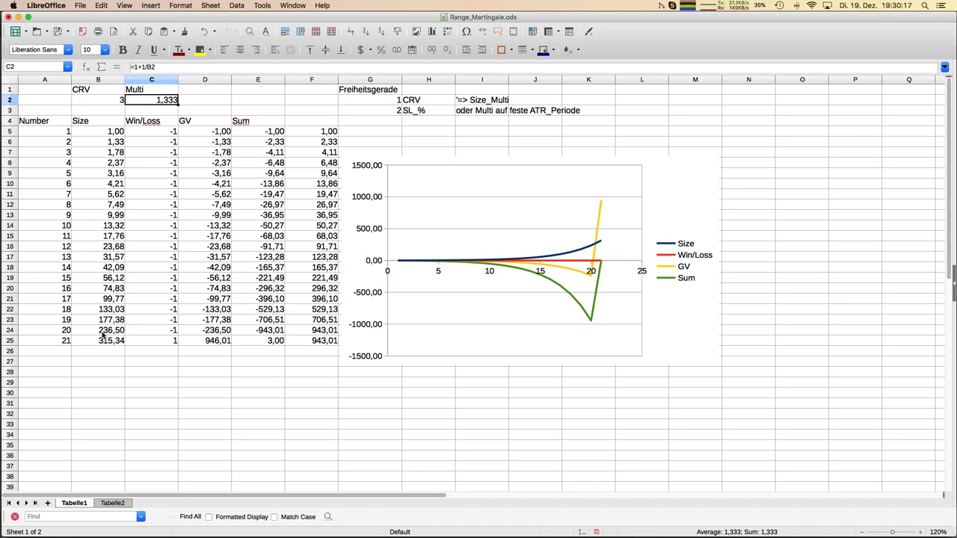
# Step: Switch to the MT4 terminal and move the AUDJPY H1 chart's lowest horizontal line up to about 85.67
pyautogui.moveTo(3, 307)
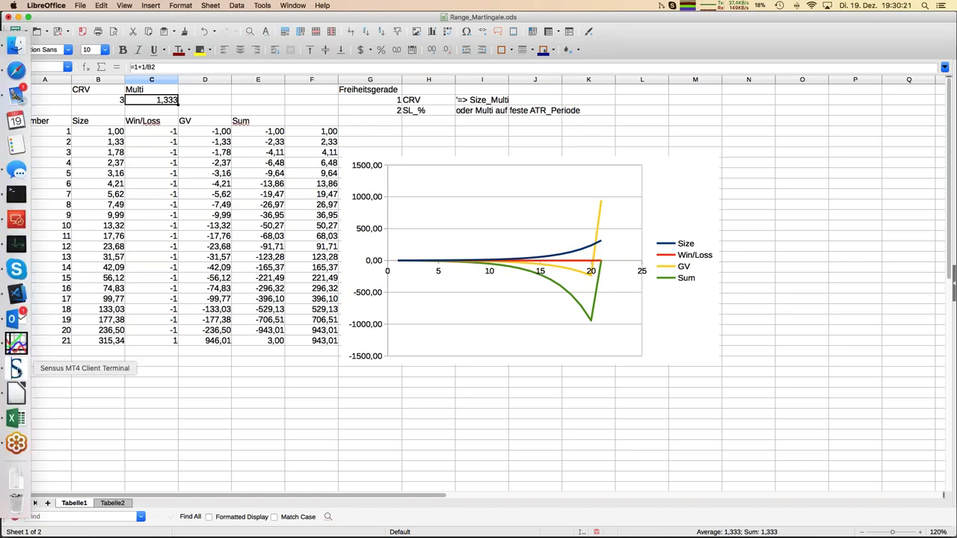
pyautogui.click(17, 369)
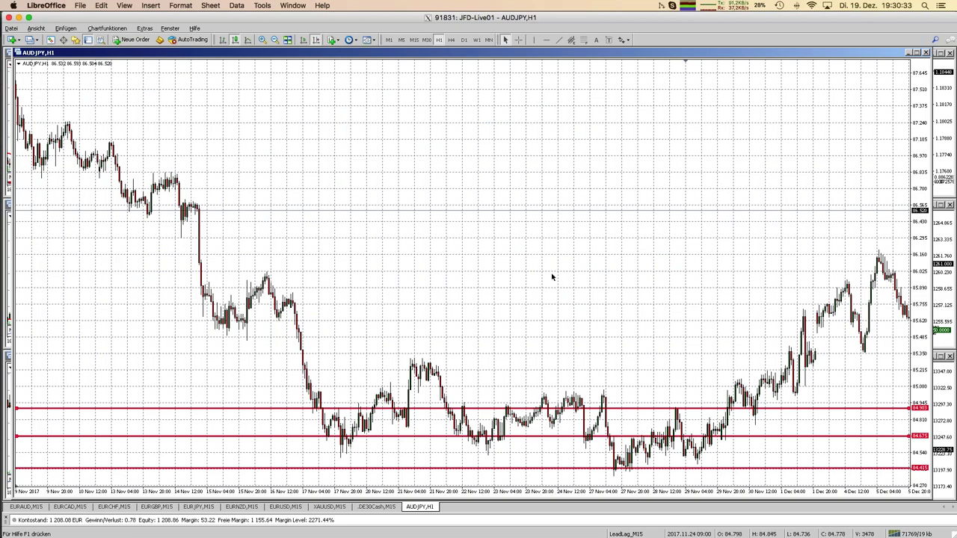
pyautogui.scroll(-2, 552, 277)
pyautogui.scroll(-4, 552, 278)
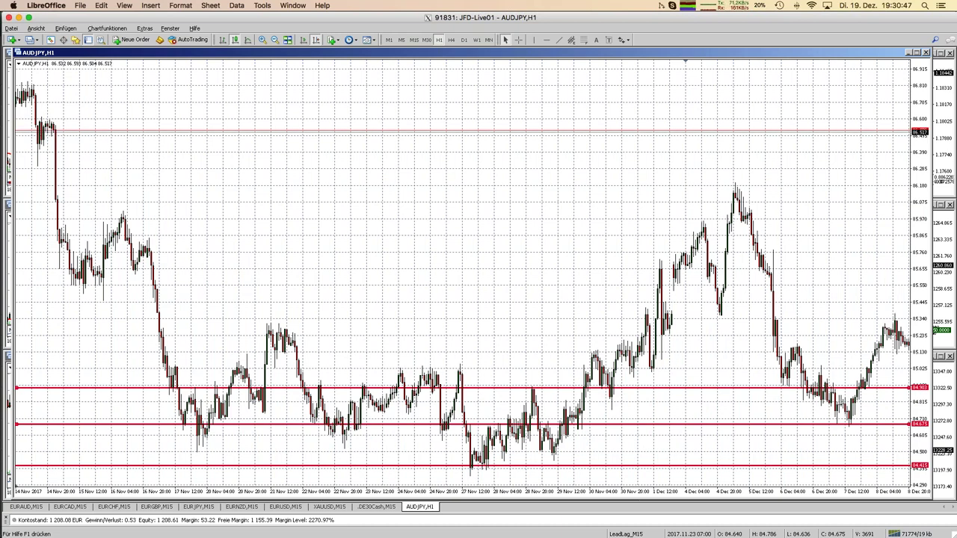
pyautogui.moveTo(355, 468); pyautogui.dragTo(366, 267)
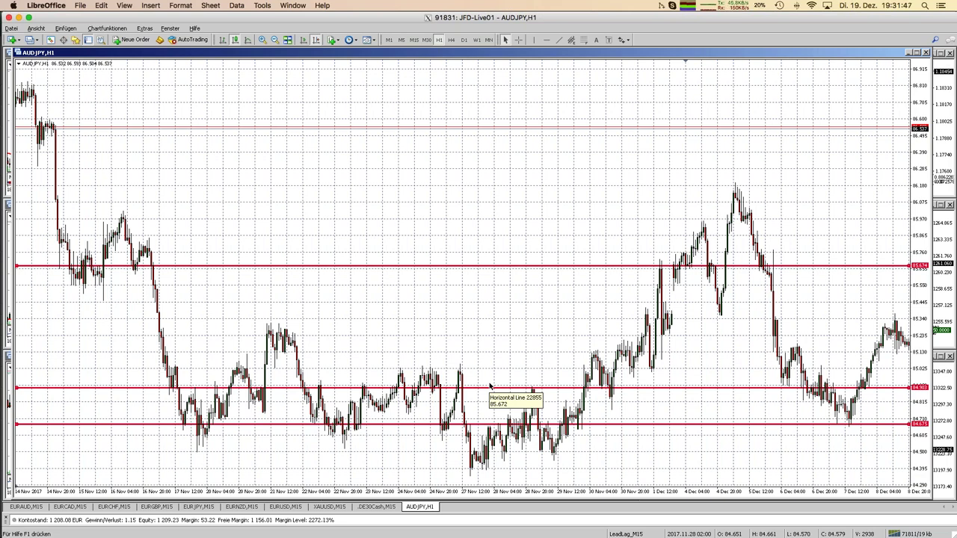
# Step: Switch to the Range_Martingale spreadsheet and set the Win/Loss value of trade number 7 in cell C11 to 1
pyautogui.press('super+Tab')
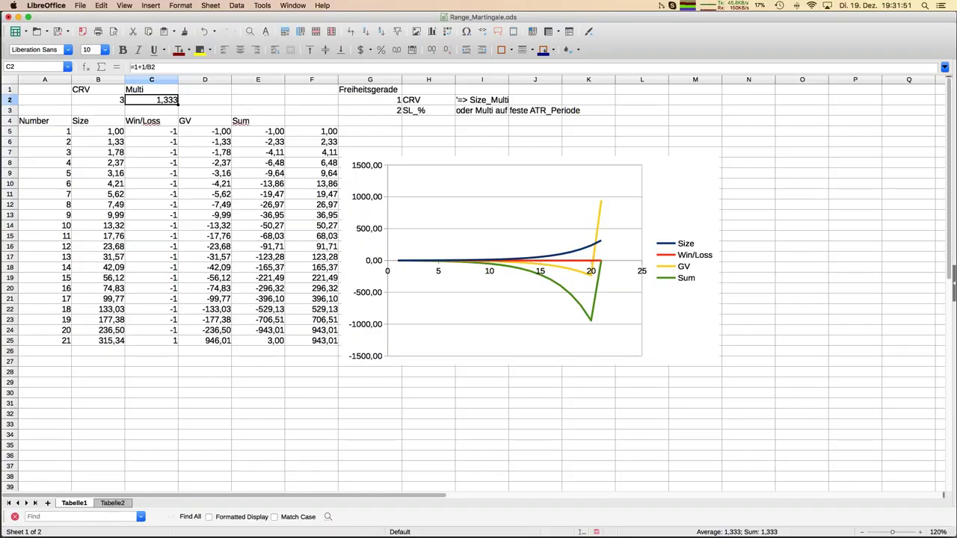
pyautogui.click(156, 196)
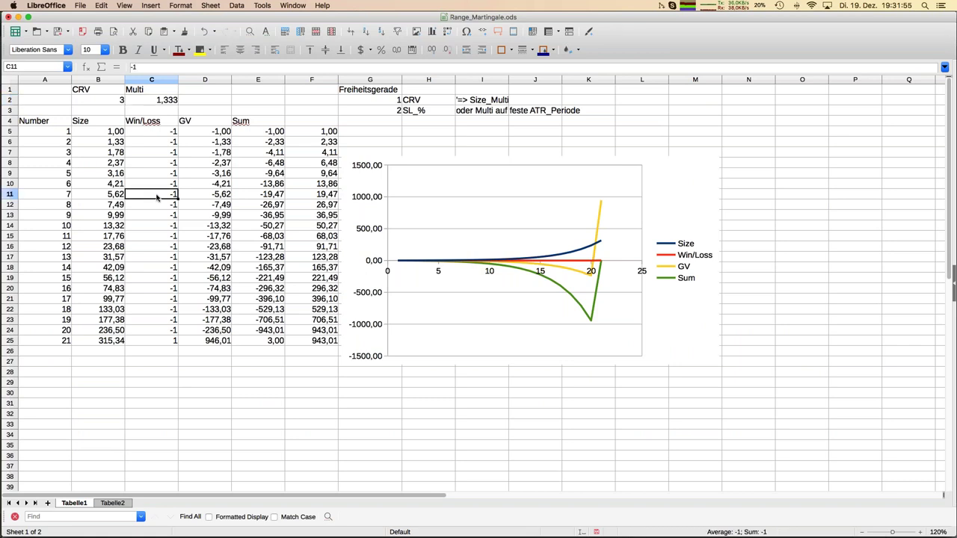
pyautogui.write('1')
pyautogui.press('Return')
pyautogui.press('Up')
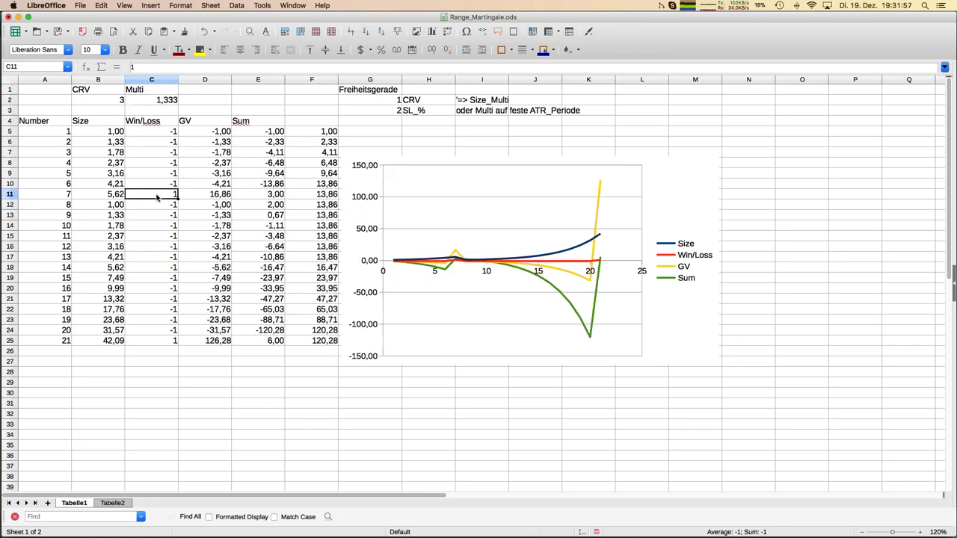
# Step: Set the CRV in cell B2 to 10
pyautogui.press('Left')
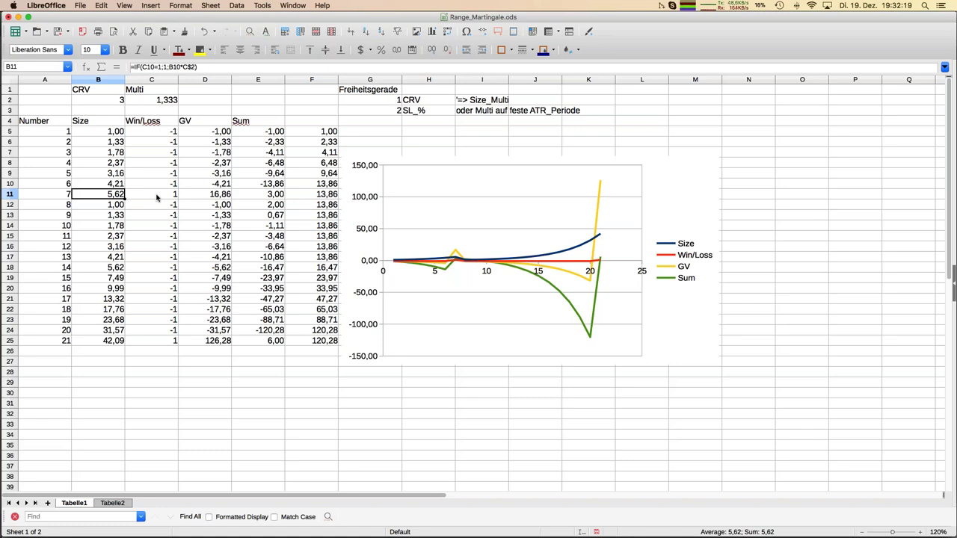
pyautogui.press('Up')
pyautogui.press('Up')
pyautogui.press('Up')
pyautogui.press('Up')
pyautogui.press('Up')
pyautogui.press('Up')
pyautogui.press('Up')
pyautogui.press('Up')
pyautogui.press('Up')
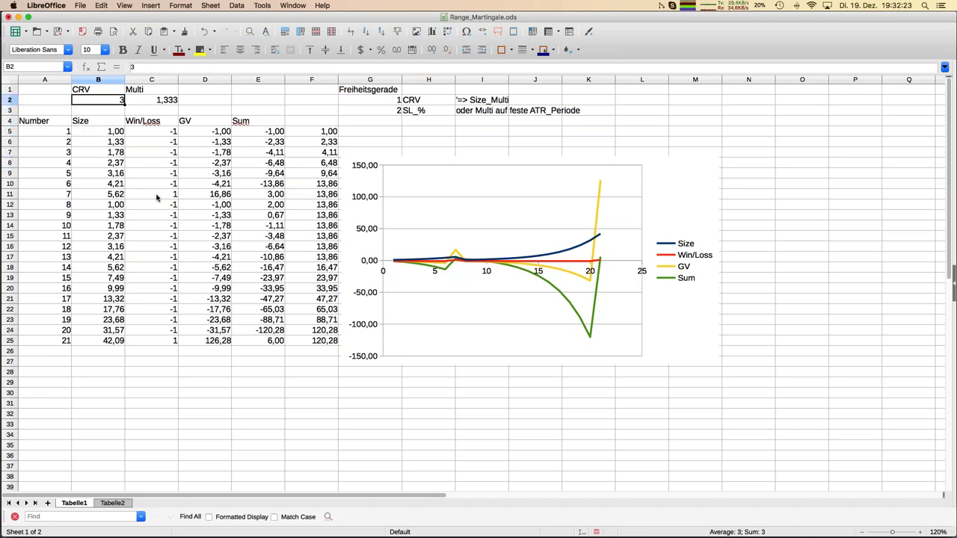
pyautogui.write('10')
pyautogui.press('Return')
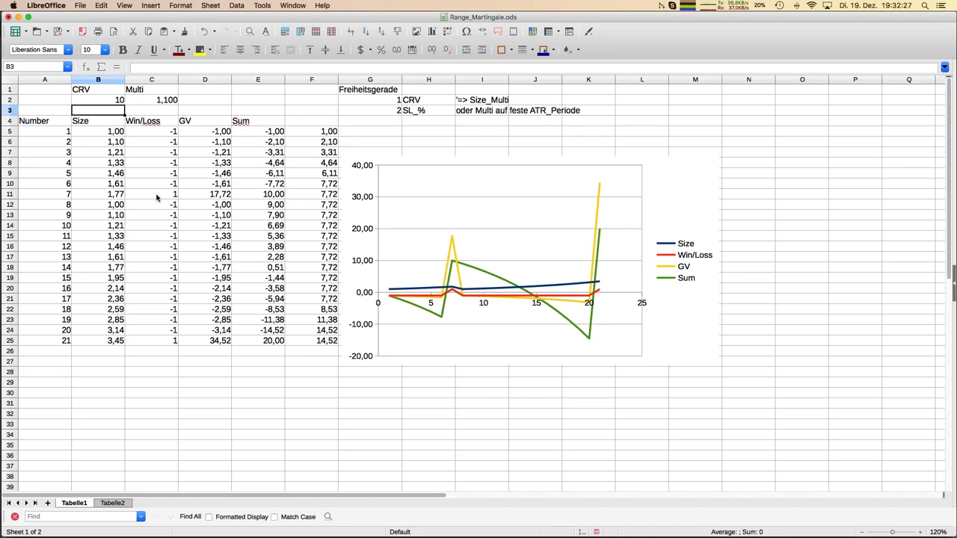
# Step: Set the Win/Loss value of trade number 7 in cell C11 back to -1
pyautogui.press('Down')
pyautogui.press('Down')
pyautogui.press('Down')
pyautogui.press('Down')
pyautogui.press('Down')
pyautogui.press('Down')
pyautogui.press('Down')
pyautogui.press('Down')
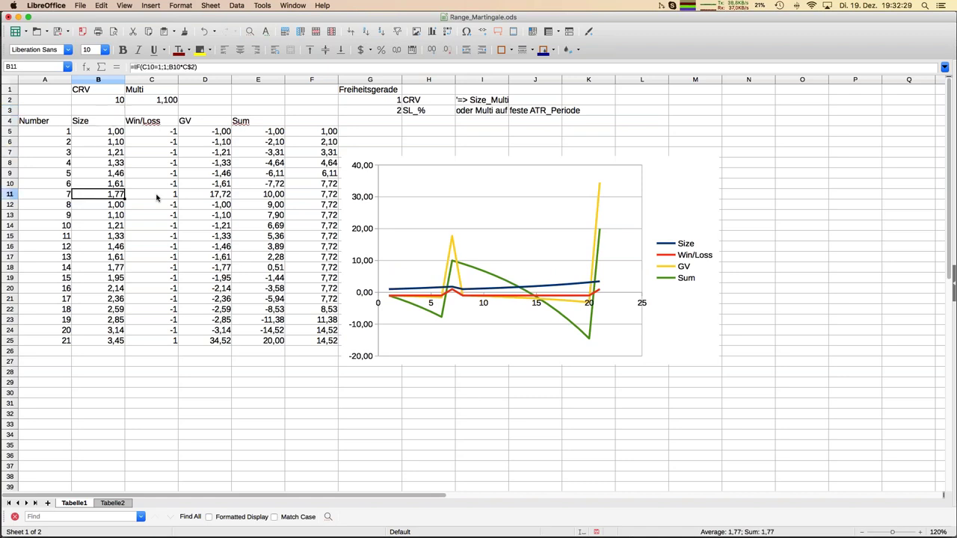
pyautogui.press('Right')
pyautogui.write('-1')
pyautogui.press('Return')
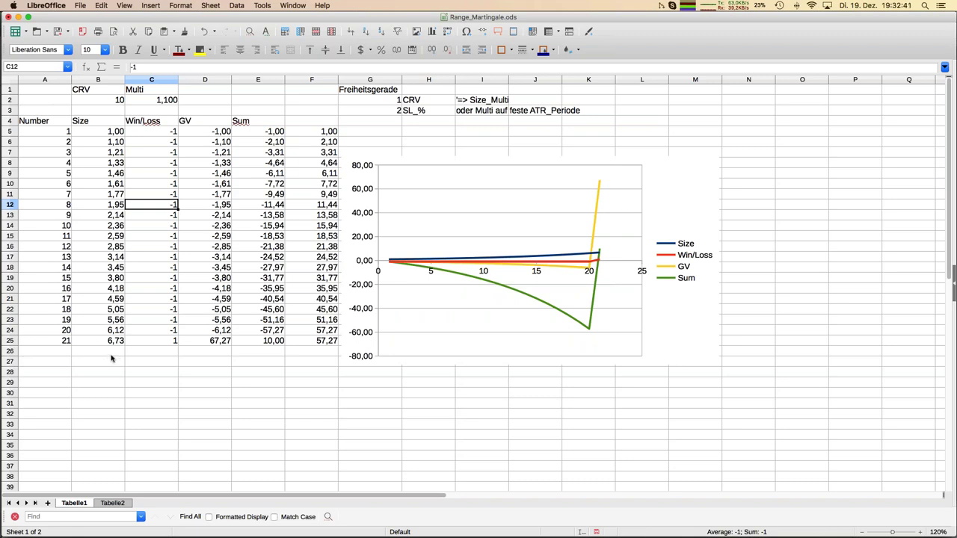
# Step: Switch to the MT4 terminal and move the AUDJPY chart's uppermost horizontal line up to about 86.93
pyautogui.press('super+Tab')
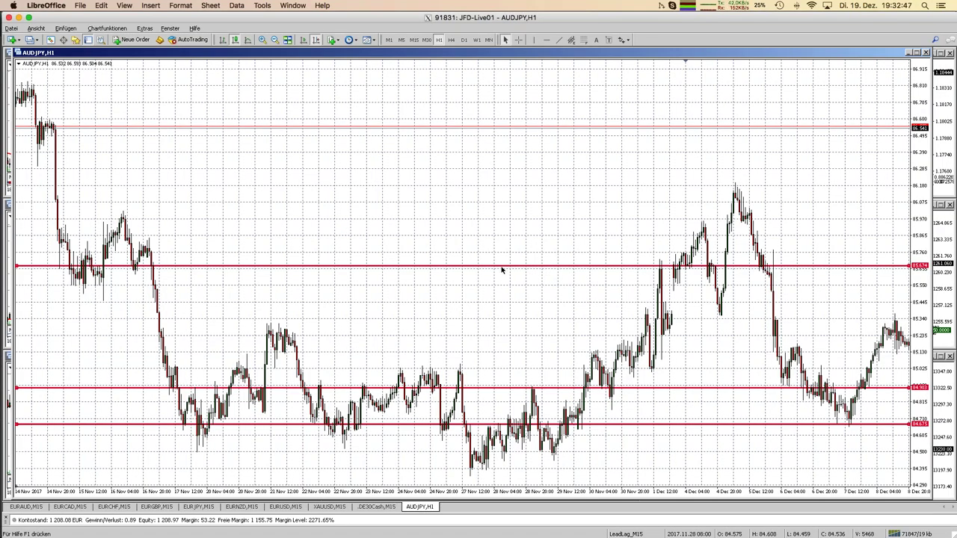
pyautogui.moveTo(503, 267); pyautogui.dragTo(495, 67)
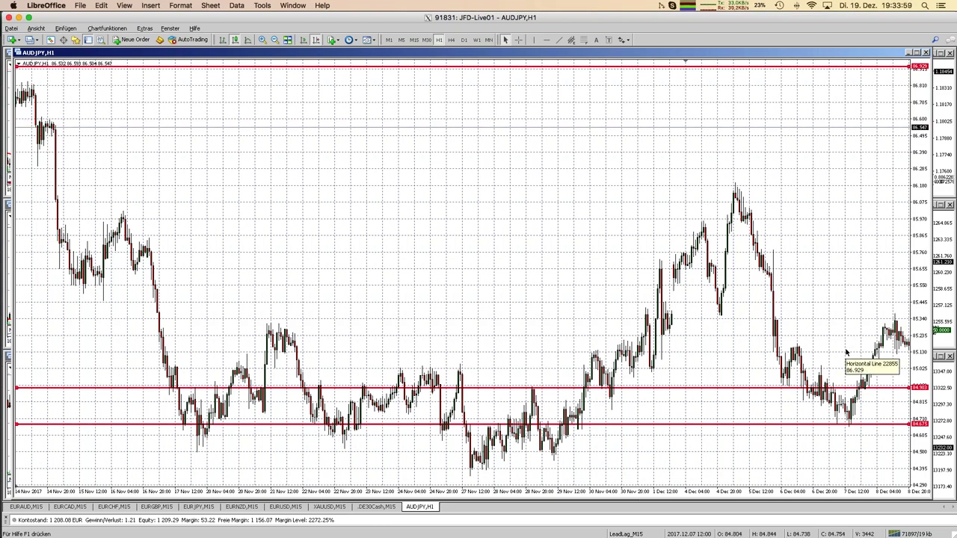
pyautogui.click(842, 353)
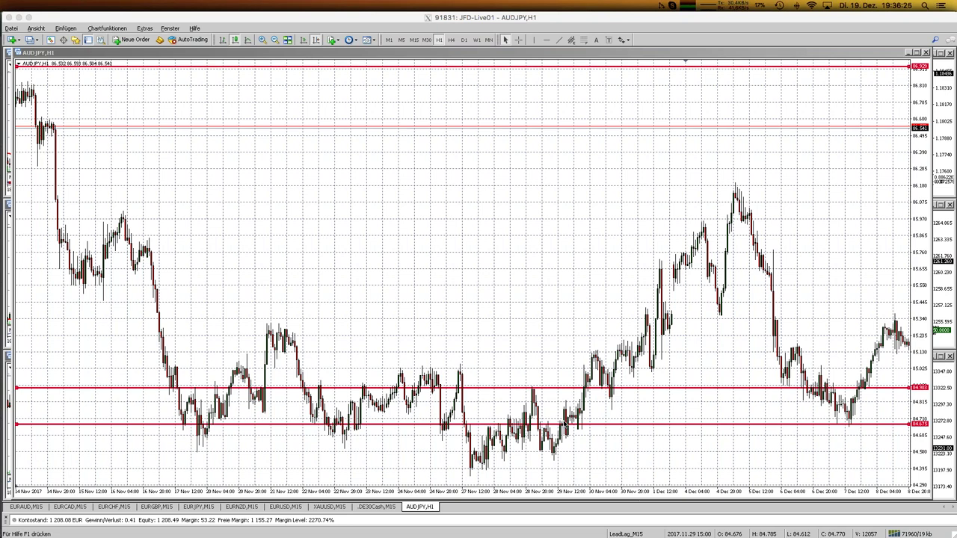
# Step: Move the two lower horizontal lines up to about 85.39 and 85.57
pyautogui.click(557, 388)
pyautogui.moveTo(554, 383); pyautogui.dragTo(556, 309)
pyautogui.moveTo(535, 428); pyautogui.dragTo(559, 284)
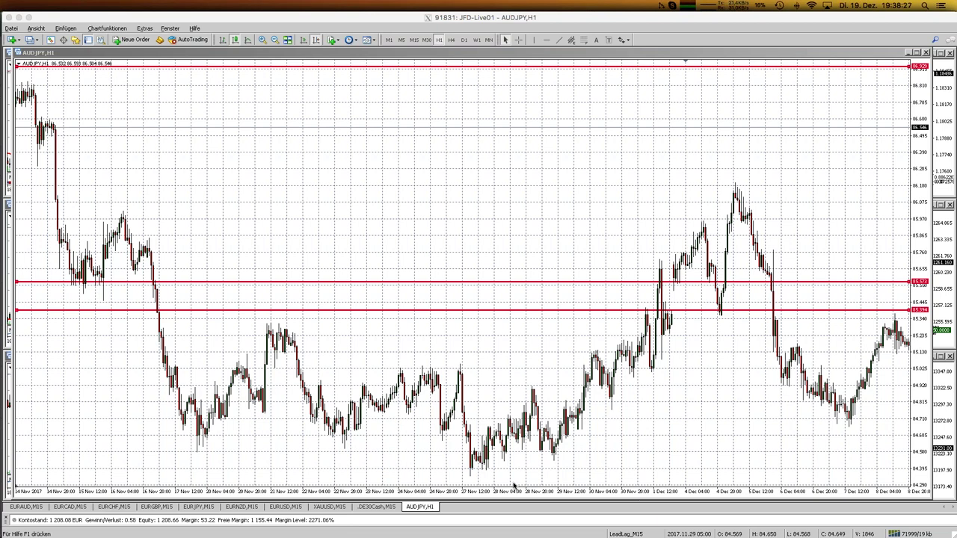
# Step: Move the three horizontal lines down into a narrow range at about 84.99, 84.81 and 84.75
pyautogui.click(453, 284)
pyautogui.moveTo(453, 284); pyautogui.dragTo(484, 378)
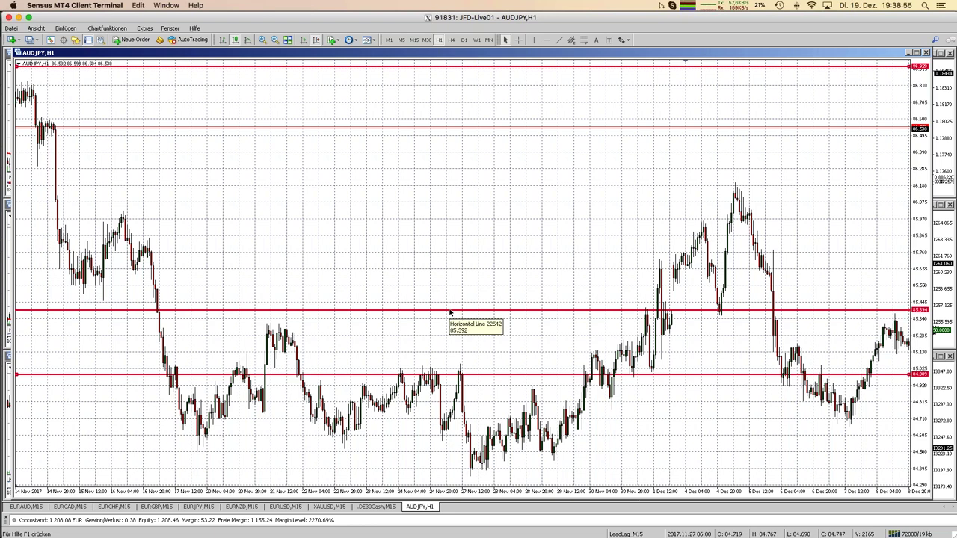
pyautogui.moveTo(449, 310); pyautogui.dragTo(446, 403)
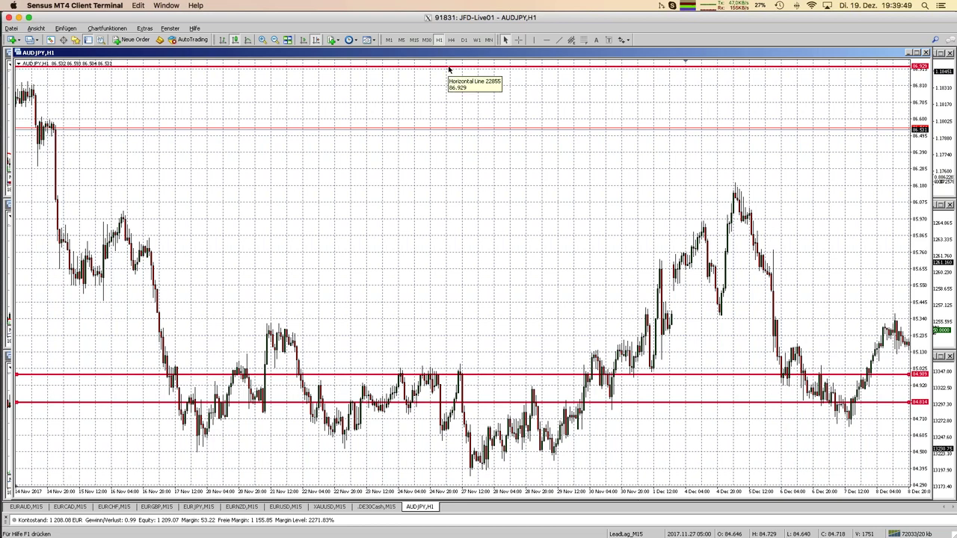
pyautogui.moveTo(448, 69); pyautogui.dragTo(483, 416)
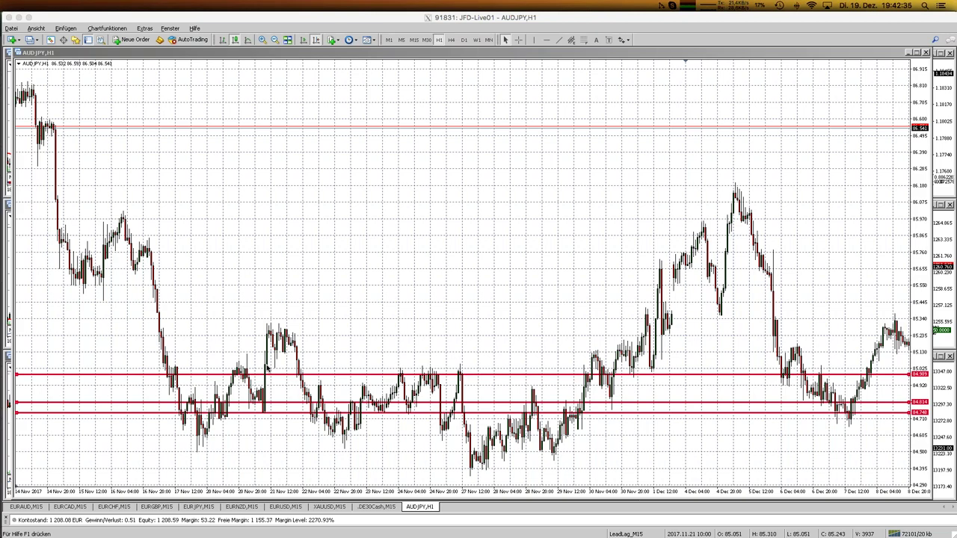
# Step: Switch to LibreOffice, bring up the JFD_Brokers_Webinar_Trade_Sequenzen_Martingale presentation and go to slide 6 on transferring the strategy to Excel
pyautogui.moveTo(7, 216)
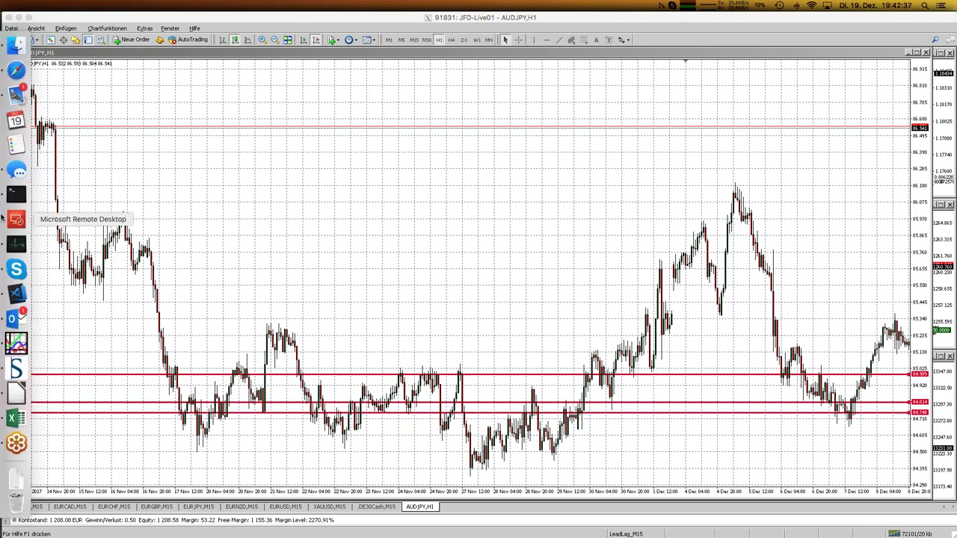
pyautogui.click(15, 393)
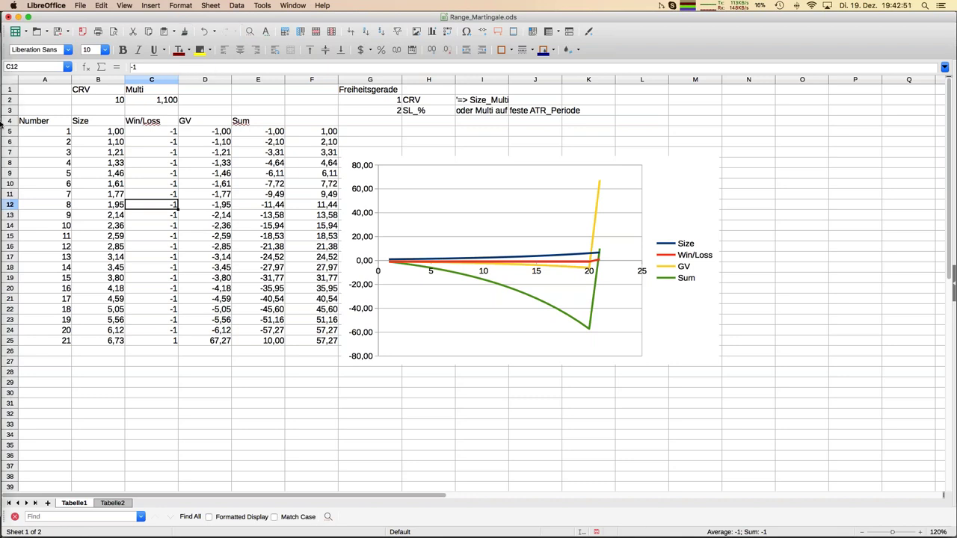
pyautogui.click(293, 5)
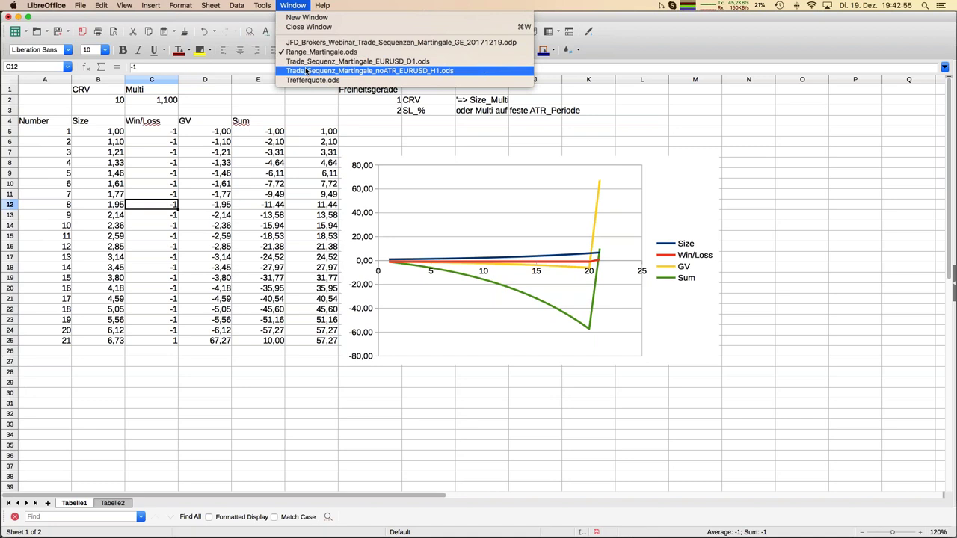
pyautogui.click(307, 43)
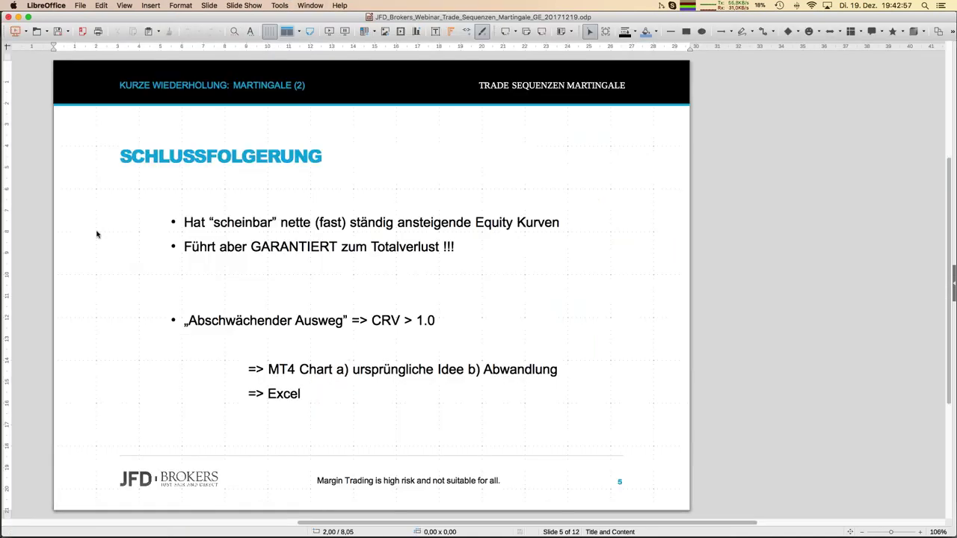
pyautogui.scroll(-1, 97, 234)
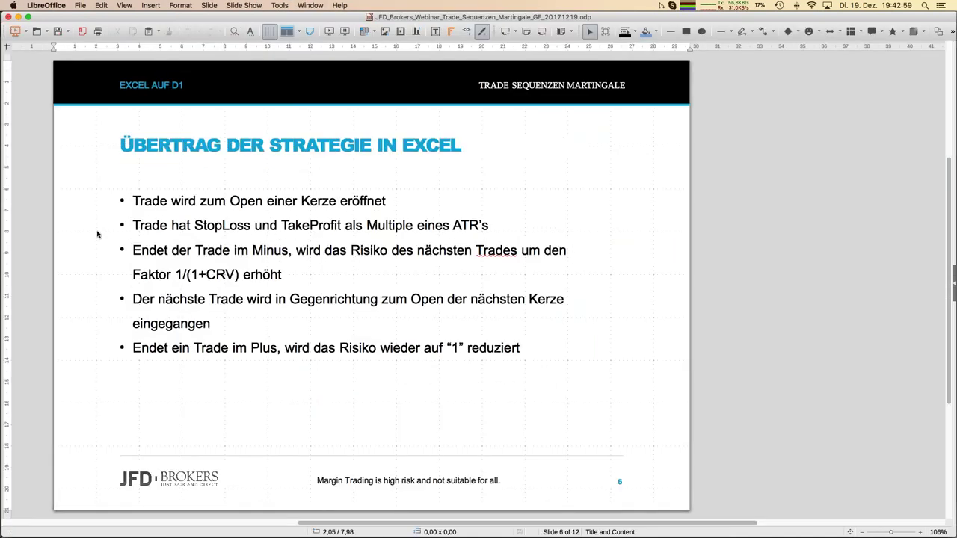
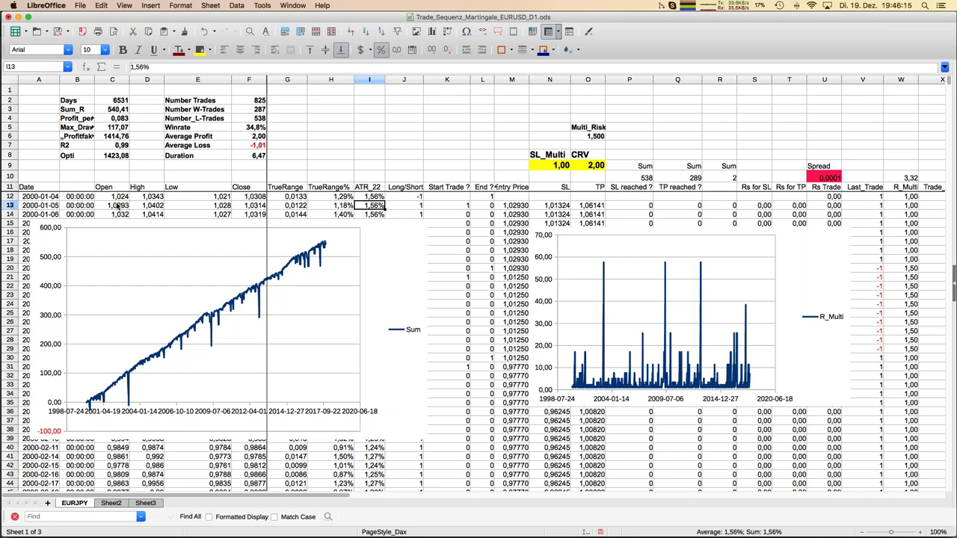
# Step: Set the starting Long/Short direction in cell J12 to 1 to compare the results, and set it back to -1
pyautogui.press('Right')
pyautogui.press('Up')
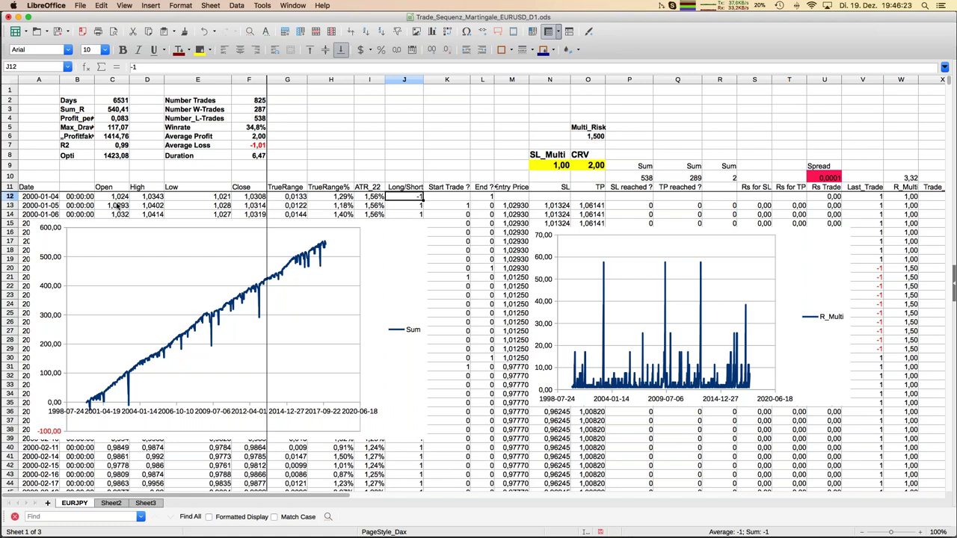
pyautogui.write('1')
pyautogui.press('Return')
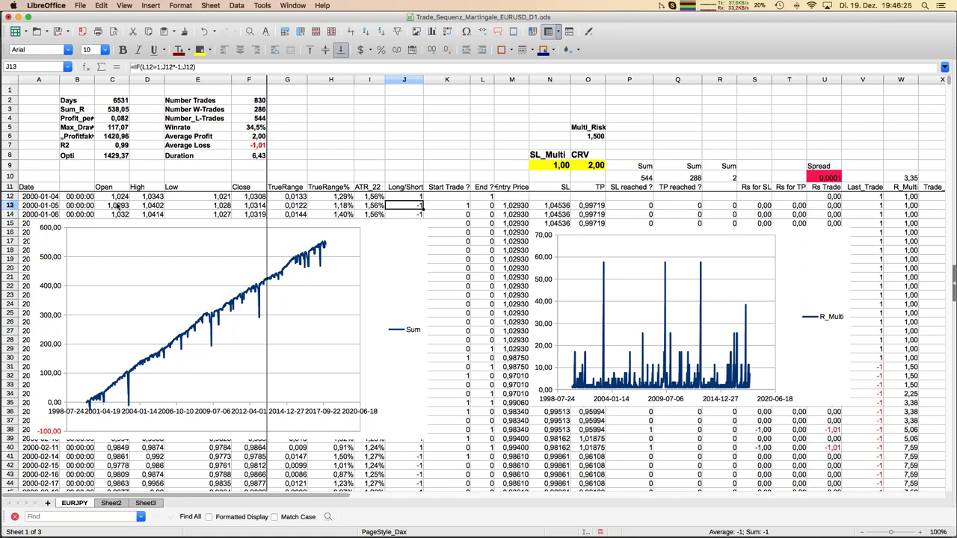
pyautogui.press('Up')
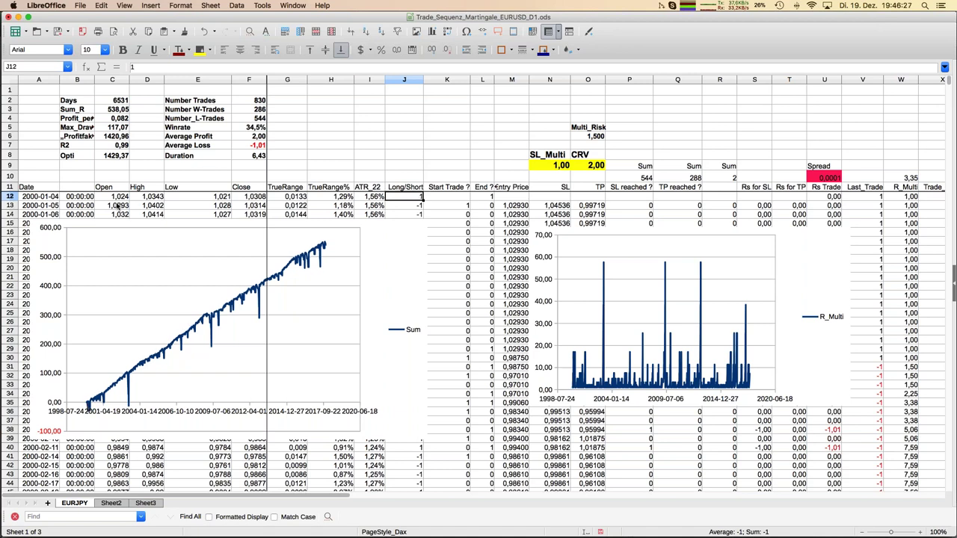
pyautogui.write('-1')
pyautogui.press('Return')
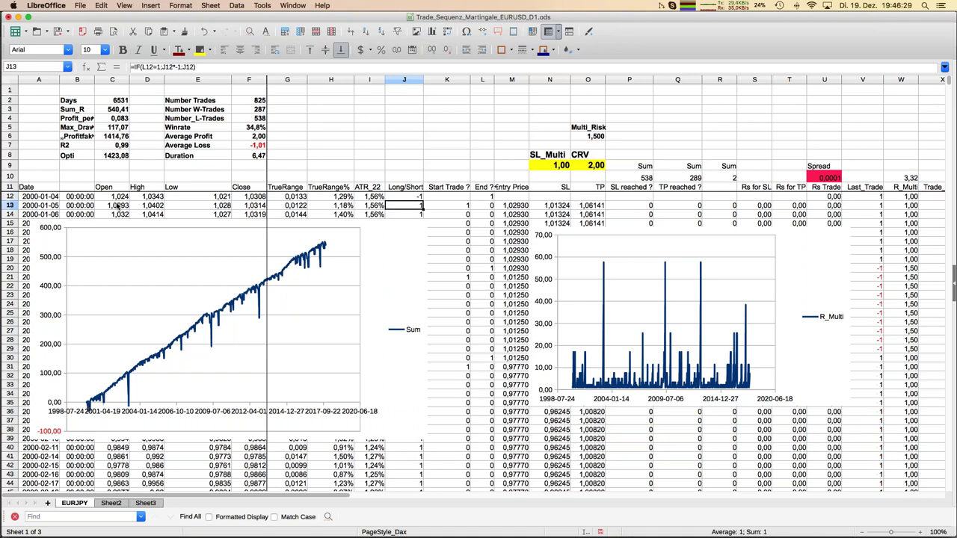
# Step: Examine the row 13 formulas for the trade end, the stop loss, the take profit and the SL reached check
pyautogui.press('Right')
pyautogui.press('Right')
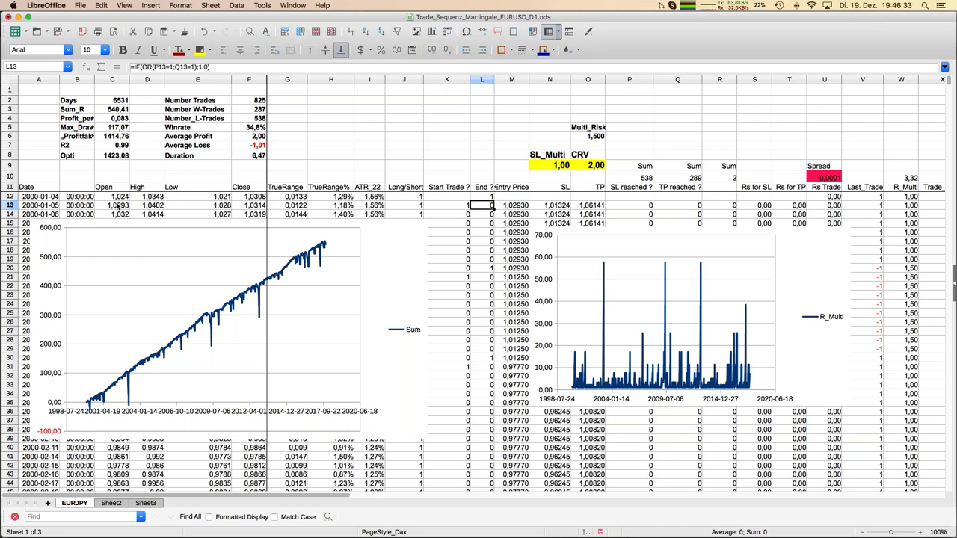
pyautogui.press('Right')
pyautogui.press('Right')
pyautogui.press('Right')
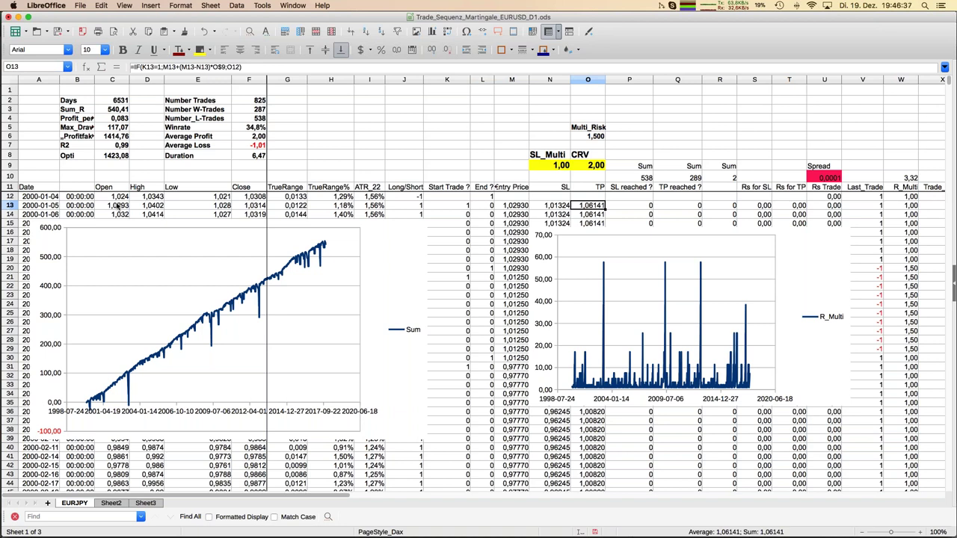
pyautogui.press('Left')
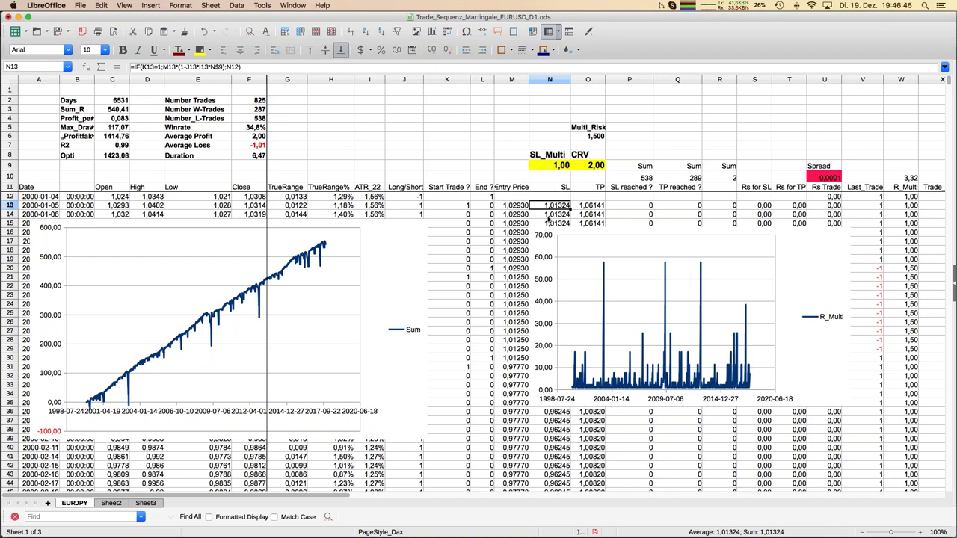
pyautogui.press('Right')
pyautogui.press('Right')
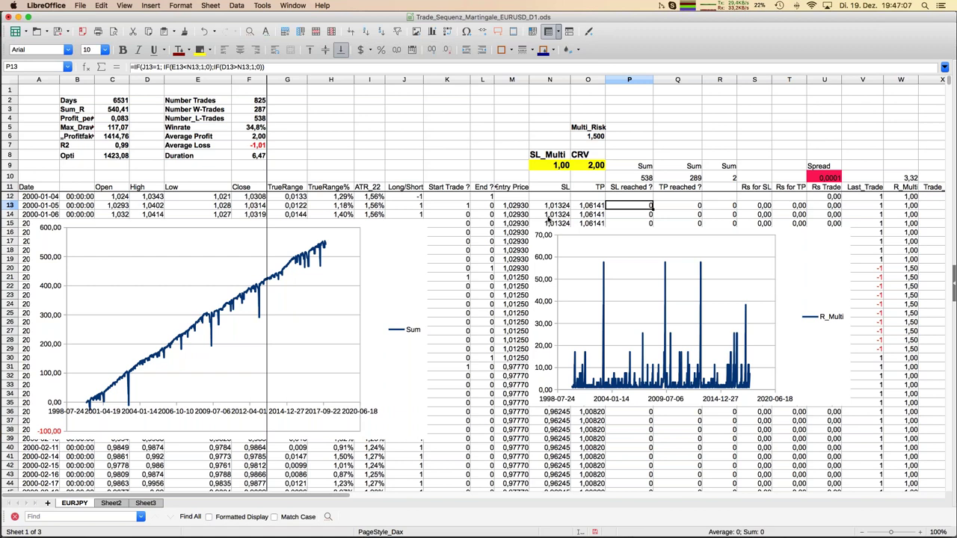
# Step: Examine column R, from its sum above the header to the formula in R14 that checks whether both SL and TP were reached
pyautogui.press('Right')
pyautogui.press('Right')
pyautogui.press('Up')
pyautogui.press('Up')
pyautogui.press('Up')
pyautogui.press('Down')
pyautogui.press('Down')
pyautogui.press('Down')
pyautogui.press('Down')
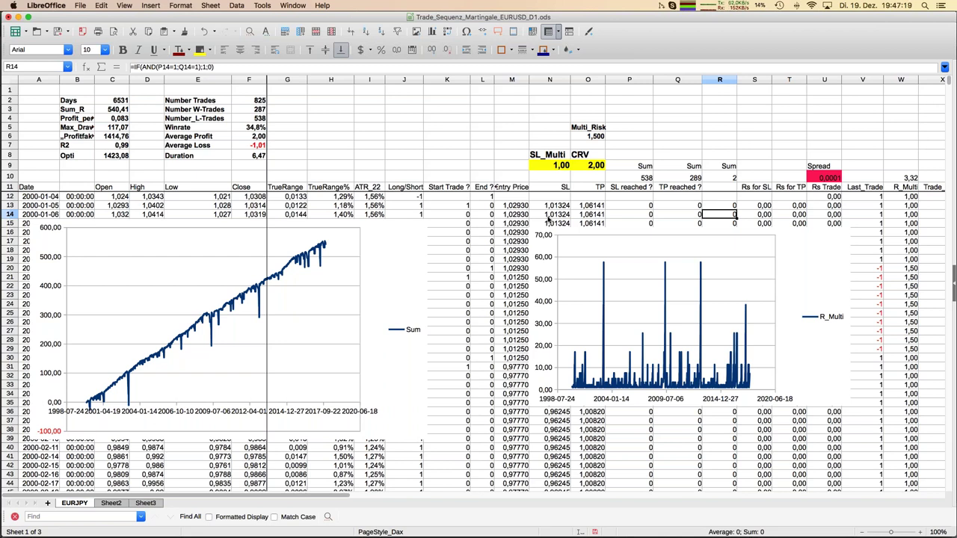
# Step: Examine the row 14 formulas from Rs for SL across to the running Sum and the columns beyond it
pyautogui.press('Right')
pyautogui.press('Right')
pyautogui.press('Right')
pyautogui.press('Right')
pyautogui.press('Right')
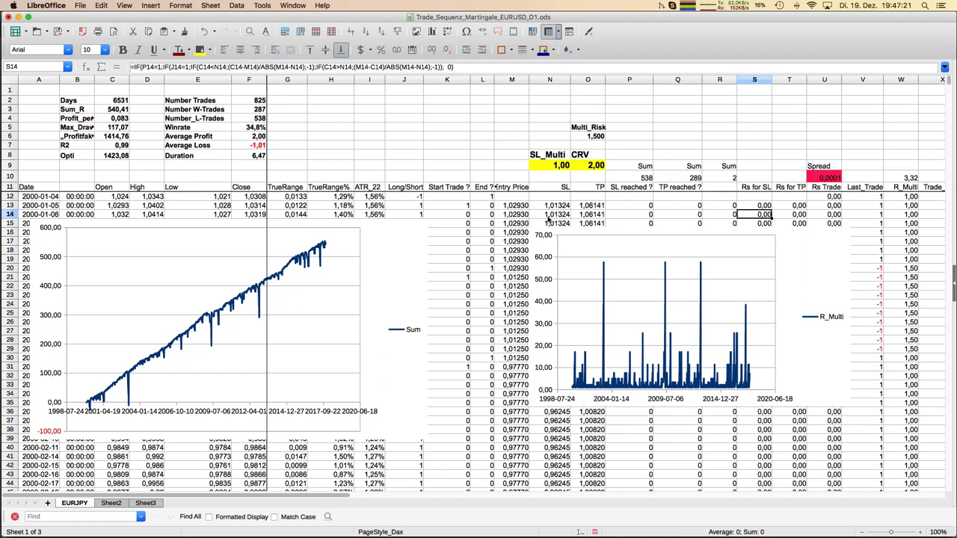
pyautogui.press('Right')
pyautogui.press('Right')
pyautogui.press('Right')
pyautogui.press('Right')
pyautogui.press('Right')
pyautogui.press('Right')
pyautogui.press('Right')
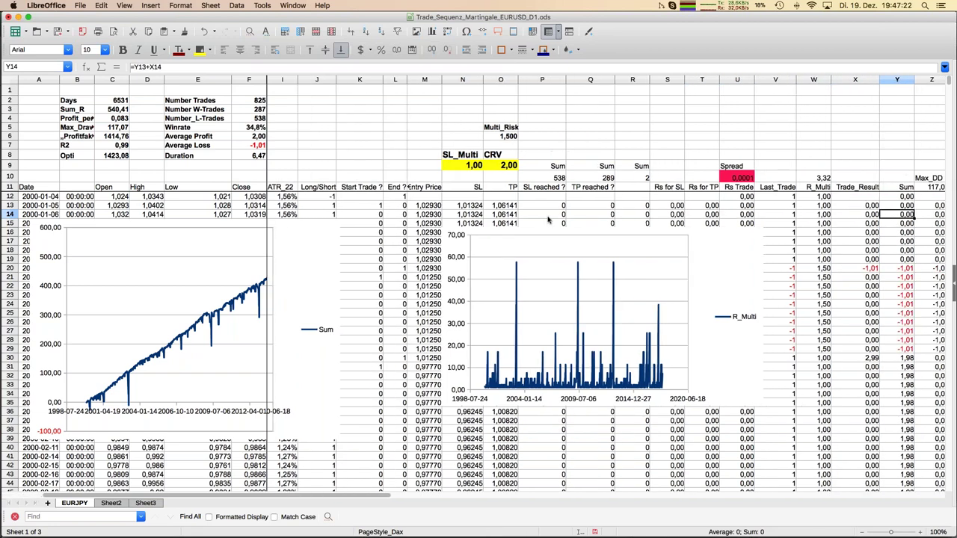
# Step: Go back along row 14 to the Rs Trade formula in U14 and examine how it deducts the spread
pyautogui.press('Left')
pyautogui.press('Left')
pyautogui.press('Left')
pyautogui.press('Left')
pyautogui.press('Left')
pyautogui.press('Left')
pyautogui.press('Left')
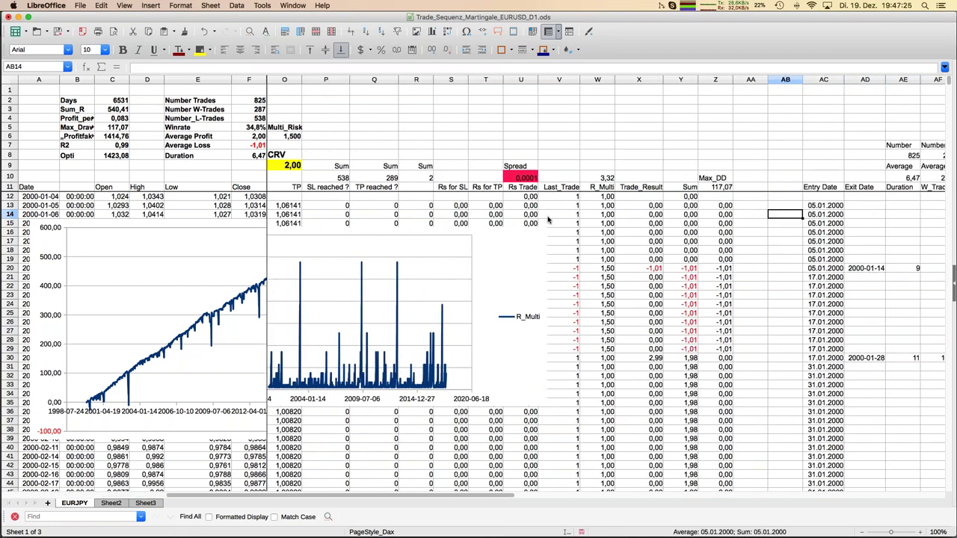
pyautogui.press('Left')
pyautogui.press('Left')
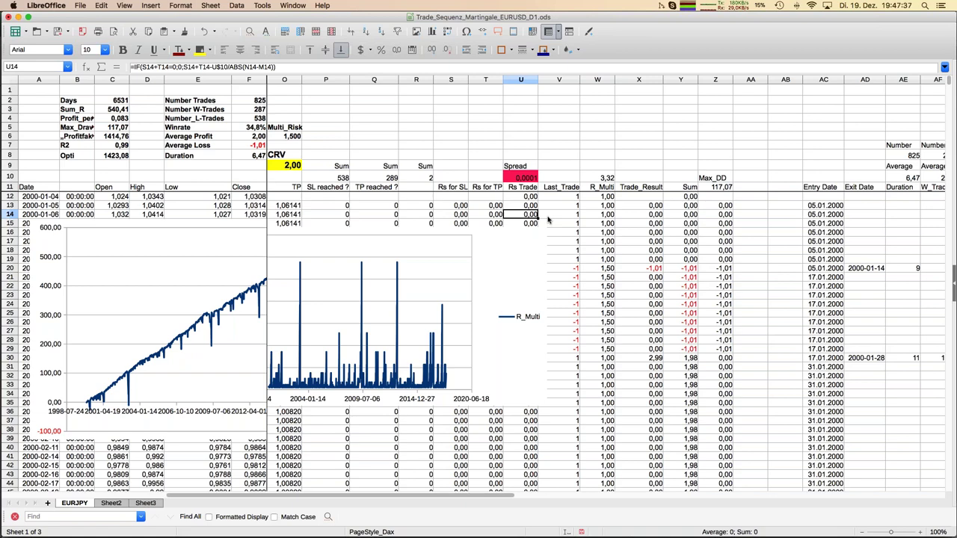
# Step: Go back along row 14 from the Rs Trade formula to the Entry Price formula in M14 and examine the formulas
pyautogui.press('Left')
pyautogui.press('Left')
pyautogui.press('Left')
pyautogui.press('Left')
pyautogui.press('Left')
pyautogui.press('Left')
pyautogui.press('Left')
pyautogui.press('Left')
pyautogui.press('Left')
pyautogui.press('Left')
pyautogui.press('Left')
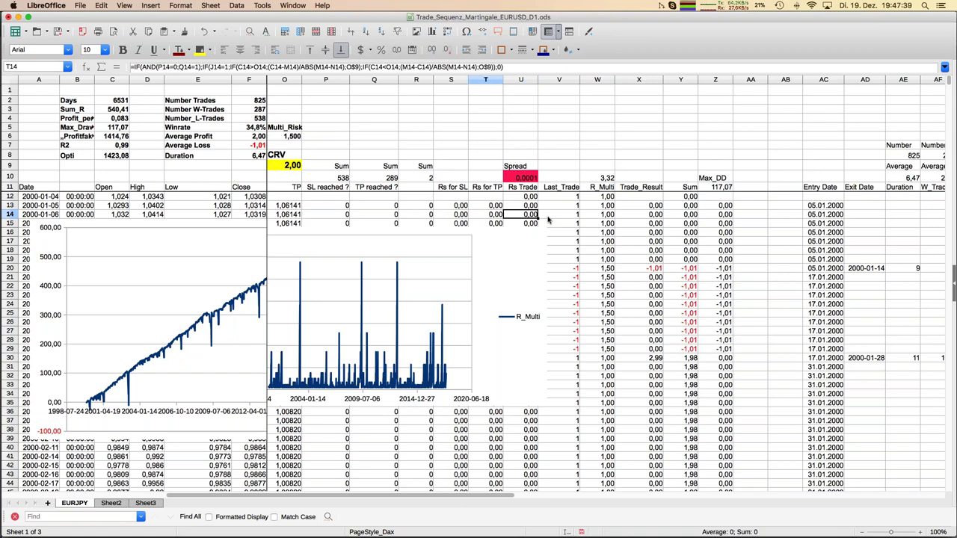
pyautogui.press('Right')
pyautogui.press('Right')
pyautogui.press('Right')
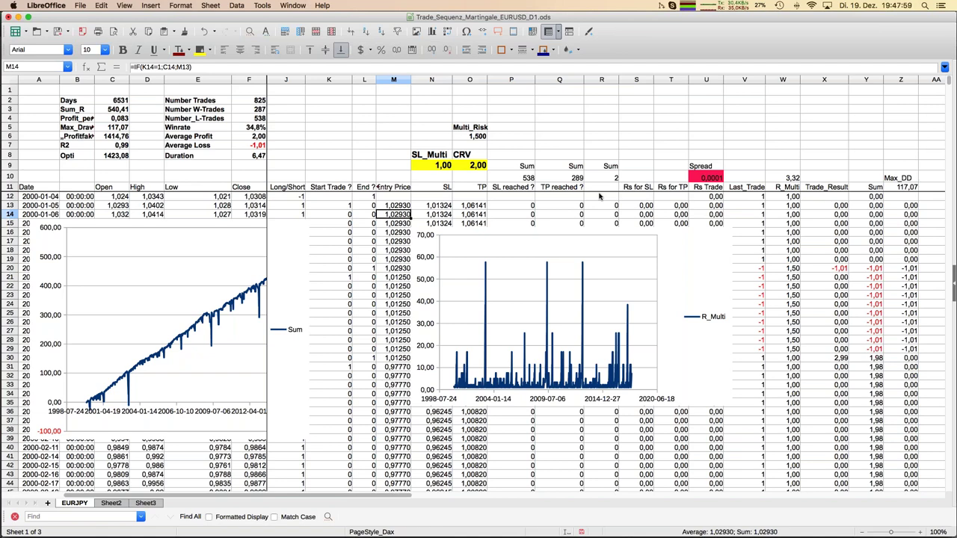
# Step: Examine the row 14 formulas from Entry Price across Last_Trade and R_Multi to the W_Trade formula in AF14
pyautogui.press('Right')
pyautogui.press('Right')
pyautogui.press('Right')
pyautogui.press('Right')
pyautogui.press('Right')
pyautogui.press('Right')
pyautogui.press('Right')
pyautogui.press('Right')
pyautogui.press('Right')
pyautogui.press('Right')
pyautogui.press('Right')
pyautogui.press('Right')
pyautogui.press('Right')
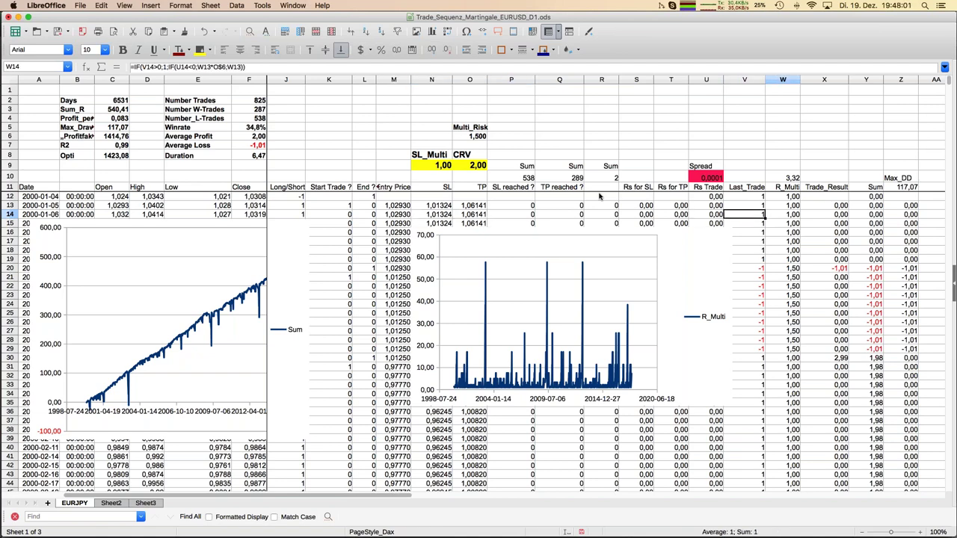
pyautogui.press('Right')
pyautogui.press('Right')
pyautogui.press('Right')
pyautogui.press('Right')
pyautogui.press('Right')
pyautogui.press('Right')
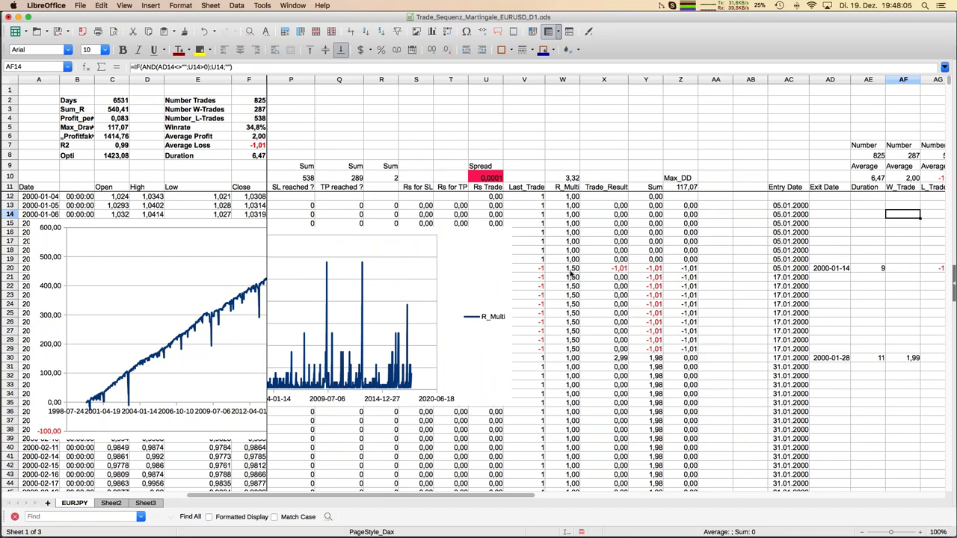
# Step: Select the whole R_Multi column W and examine how the risk multiplier develops over the trades down to about row 85
pyautogui.click(569, 80)
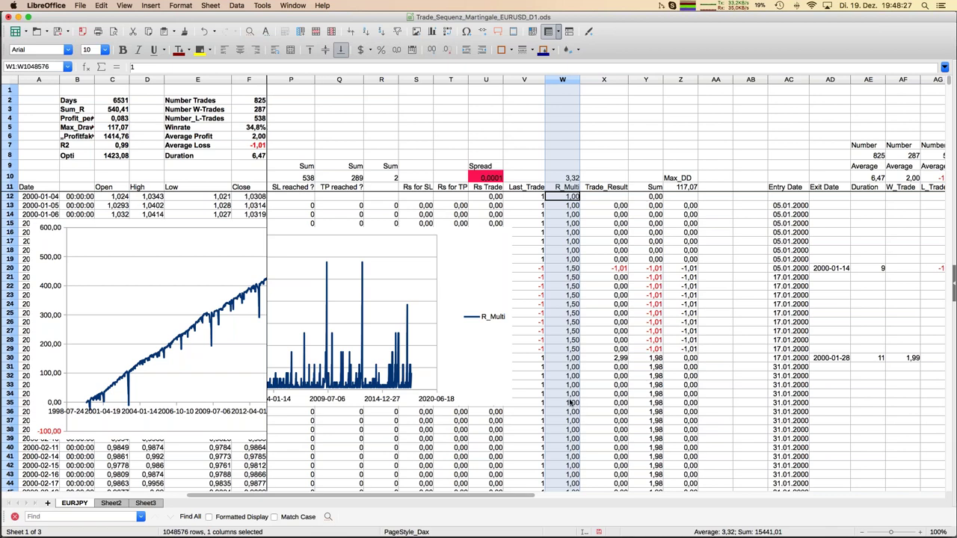
pyautogui.scroll(-10, 570, 403)
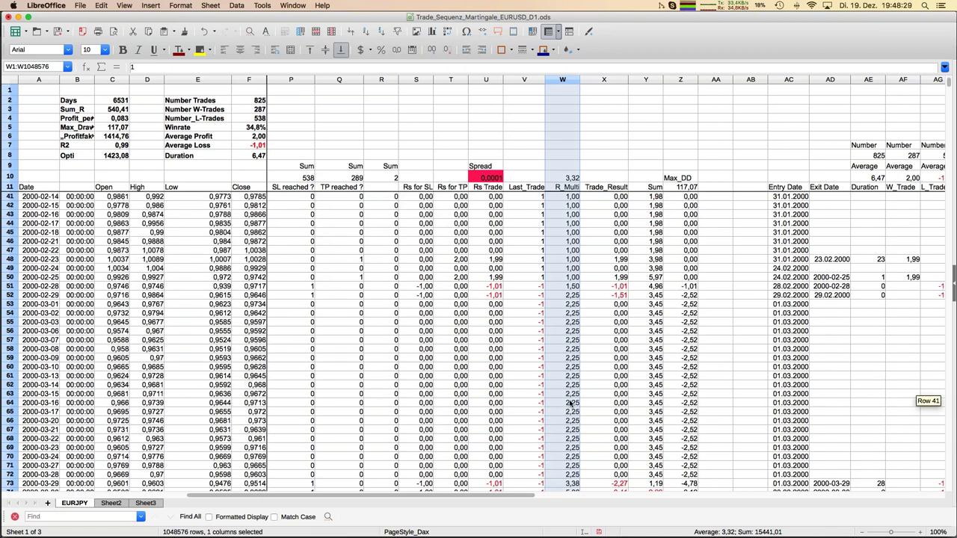
pyautogui.scroll(-2, 569, 404)
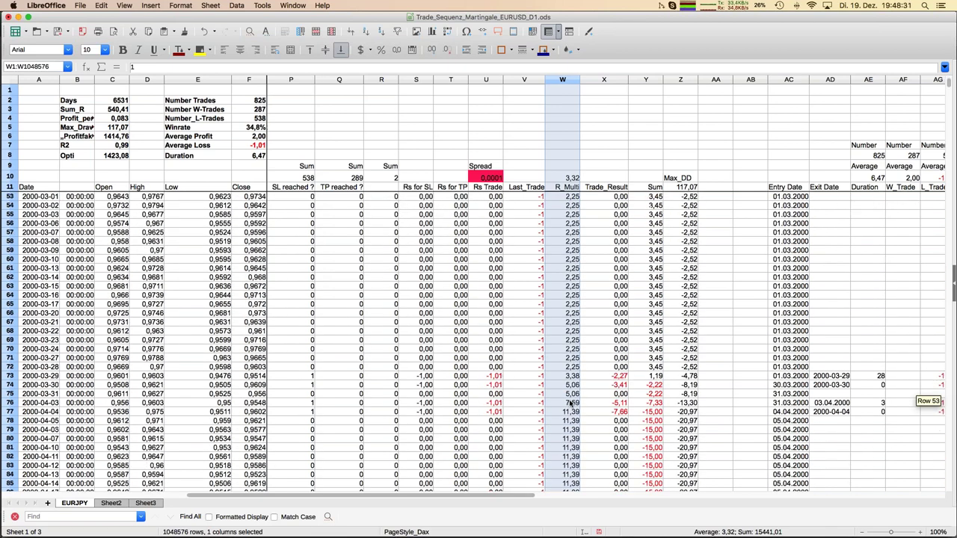
pyautogui.scroll(6, 570, 403)
pyautogui.scroll(5, 569, 404)
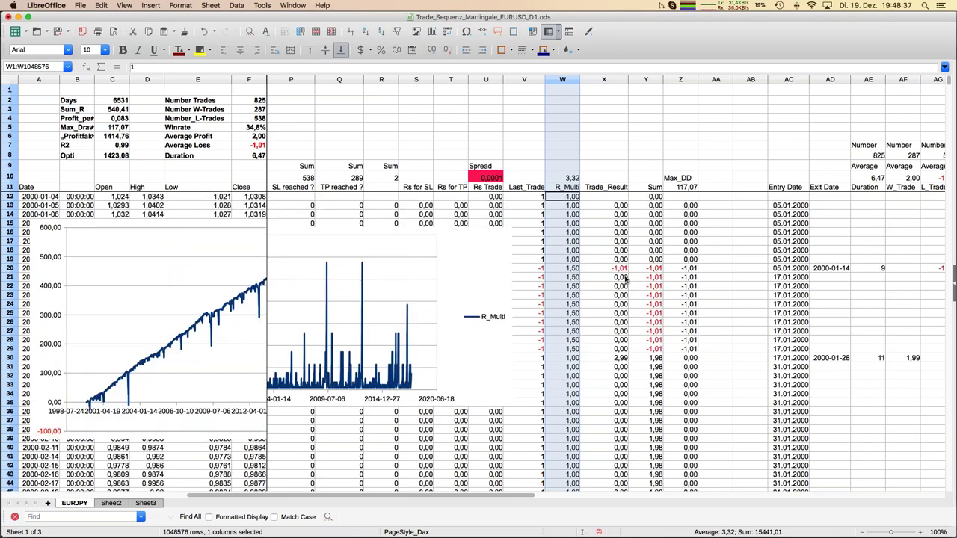
pyautogui.scroll(-2, 623, 284)
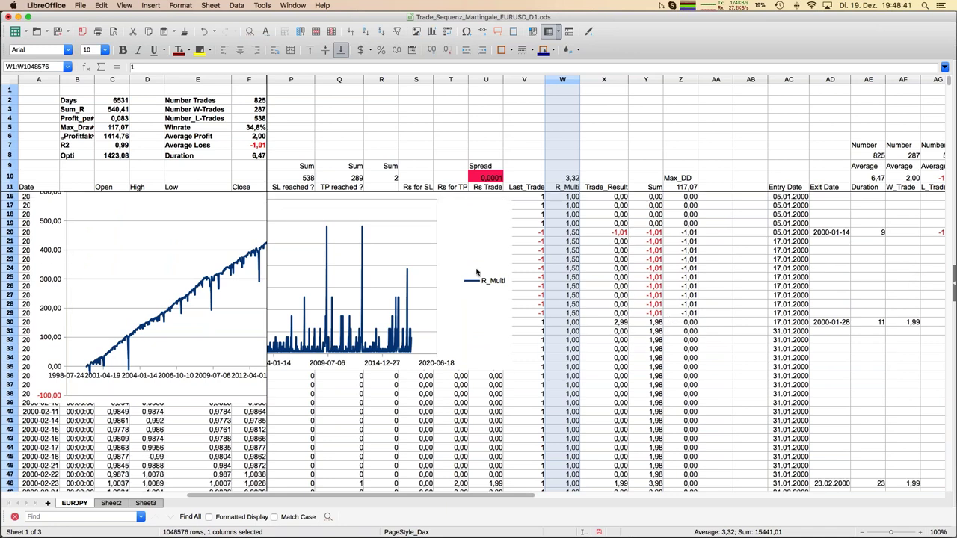
pyautogui.scroll(2, 611, 239)
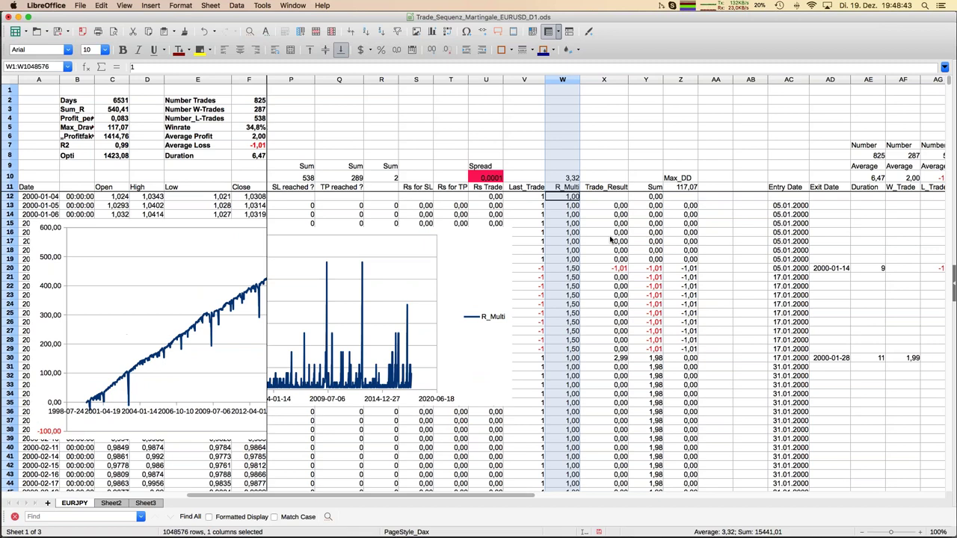
# Step: Set SL_Multi in N9 to 1,5 and CRV in O9 to 2,5
pyautogui.hscroll(-5, 346, 206)
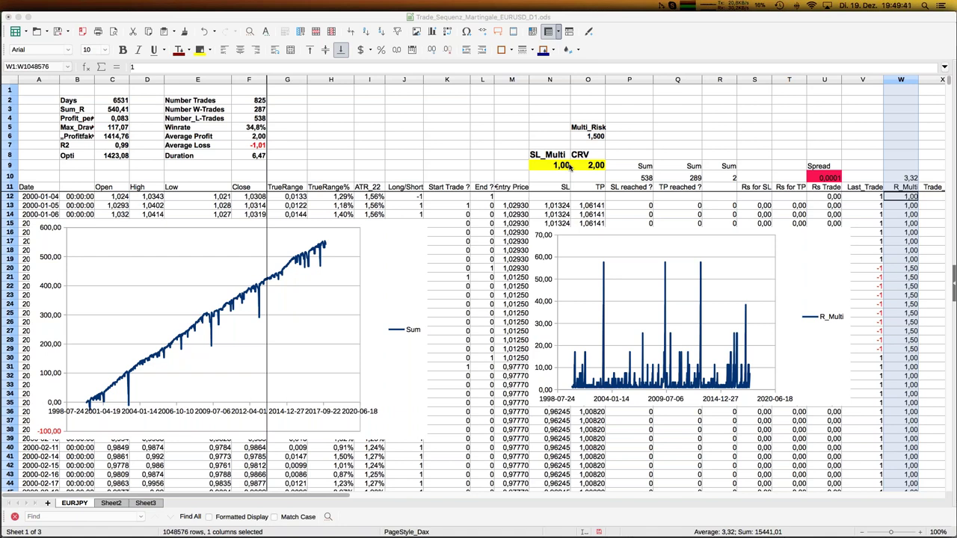
pyautogui.click(570, 177)
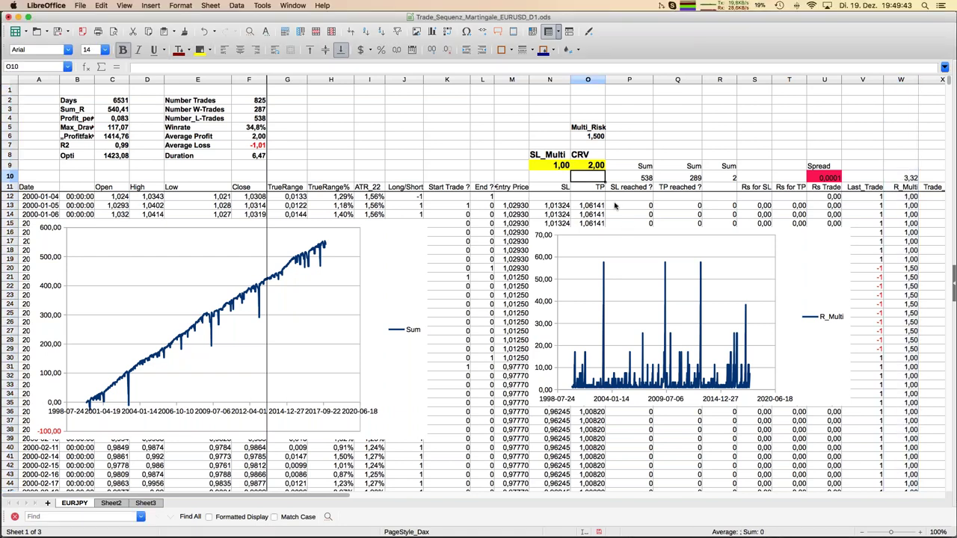
pyautogui.click(562, 168)
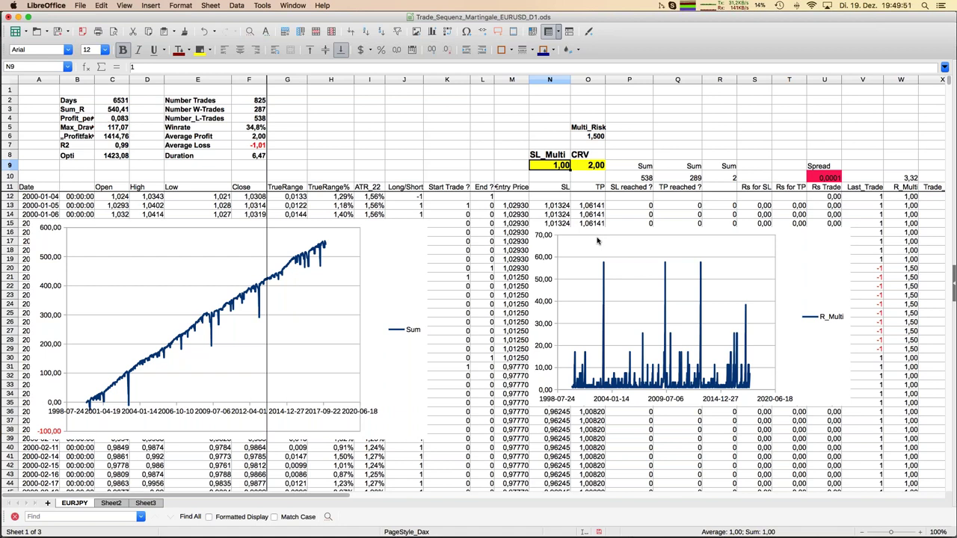
pyautogui.write('1,5')
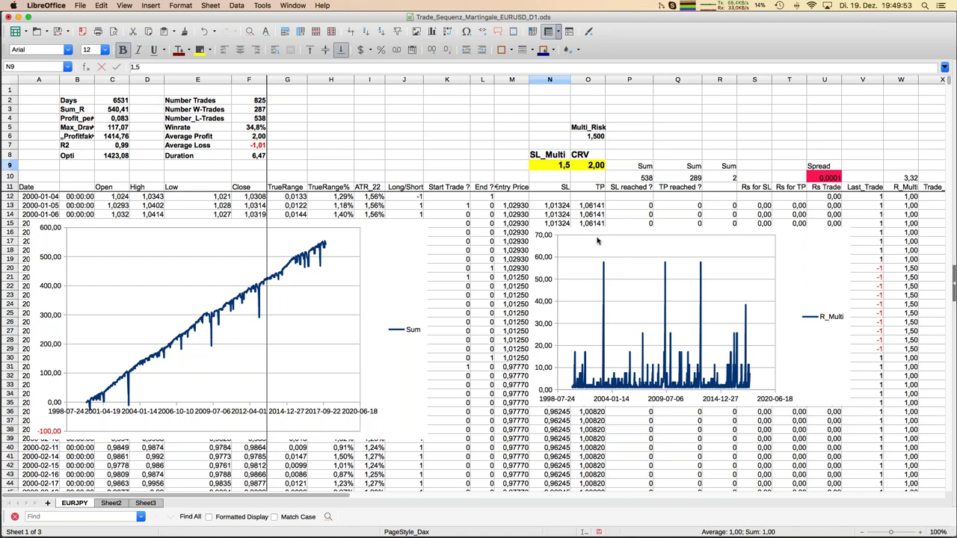
pyautogui.press('Return')
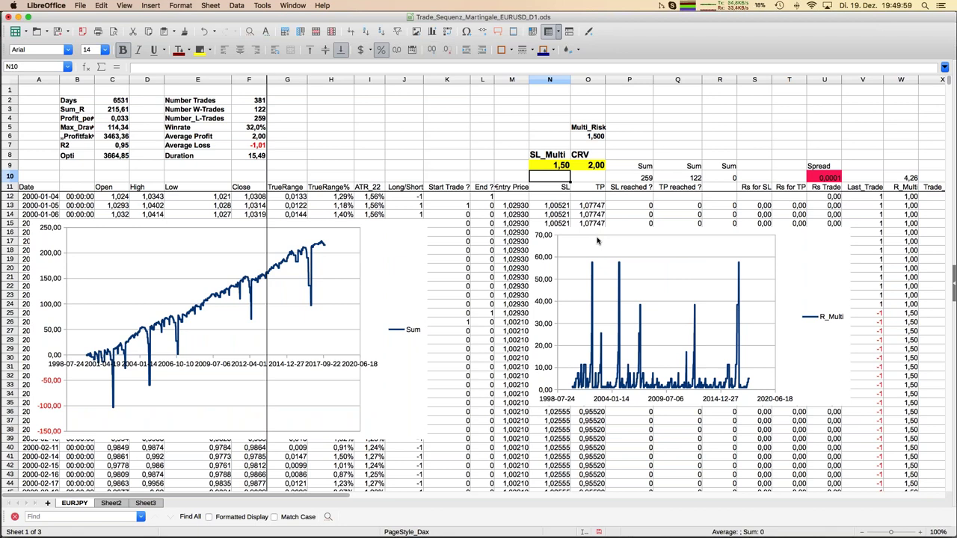
pyautogui.press('Up')
pyautogui.press('Right')
pyautogui.write('2,5')
pyautogui.press('Return')
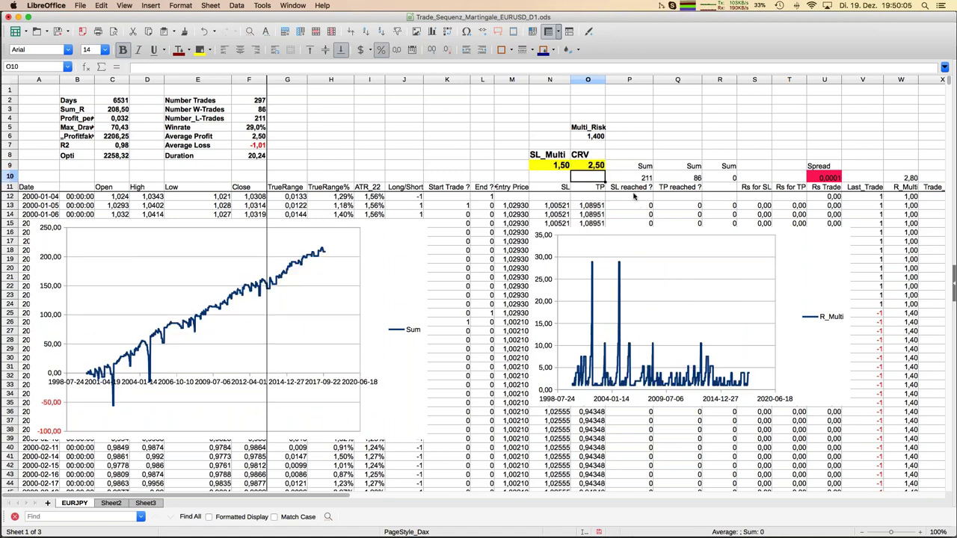
# Step: Set SL_Multi in N9 to 1,6
pyautogui.hscroll(2, 607, 215)
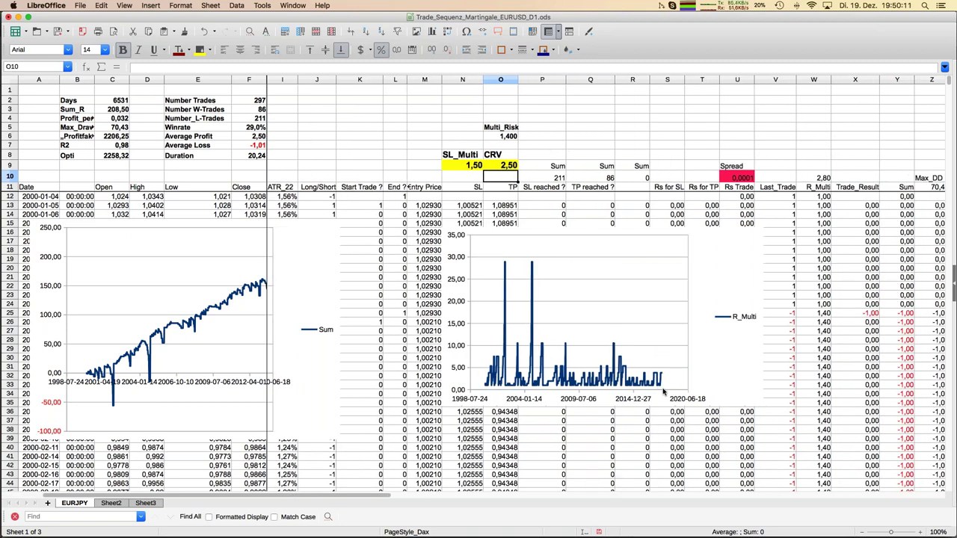
pyautogui.press('super+s')
pyautogui.hscroll(3, 556, 214)
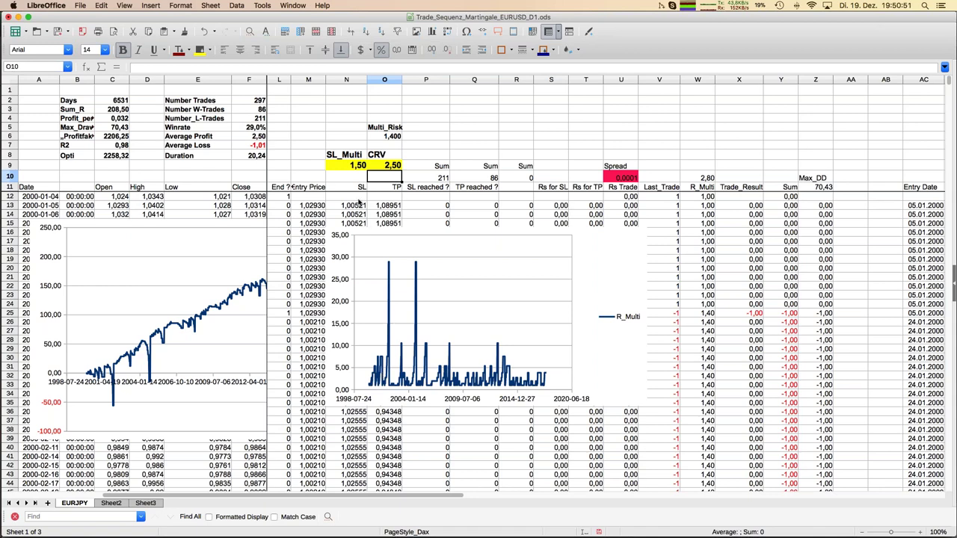
pyautogui.hotkey('ctrl', 'z')
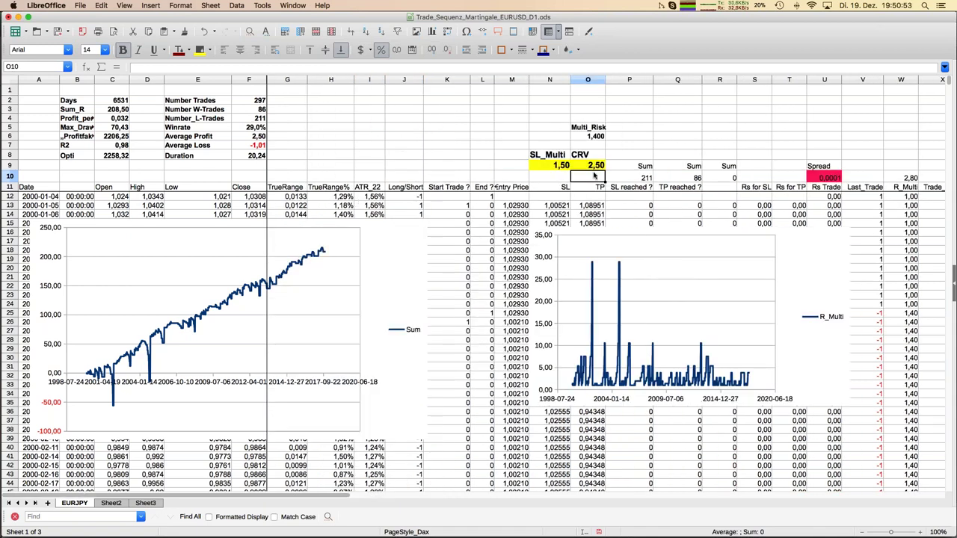
pyautogui.click(558, 165)
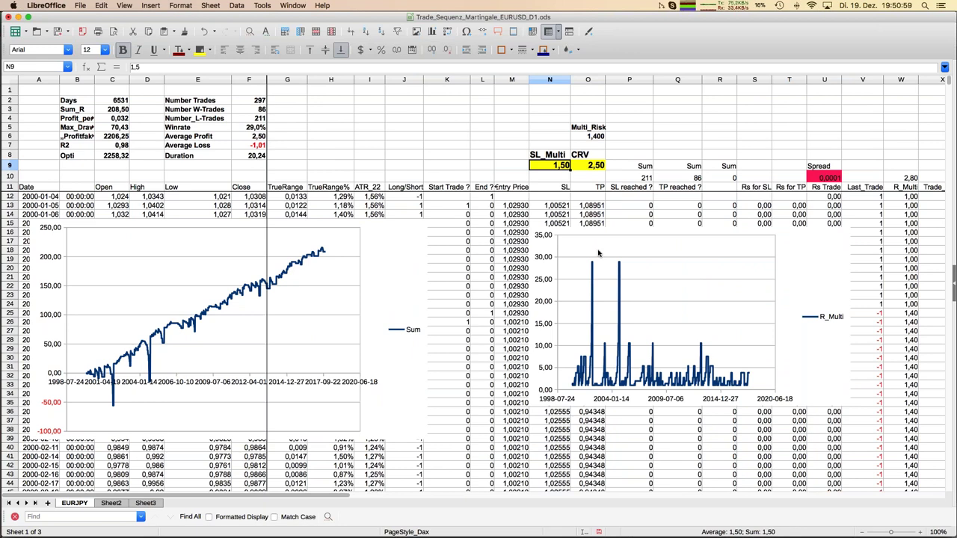
pyautogui.write('1,6')
pyautogui.press('Return')
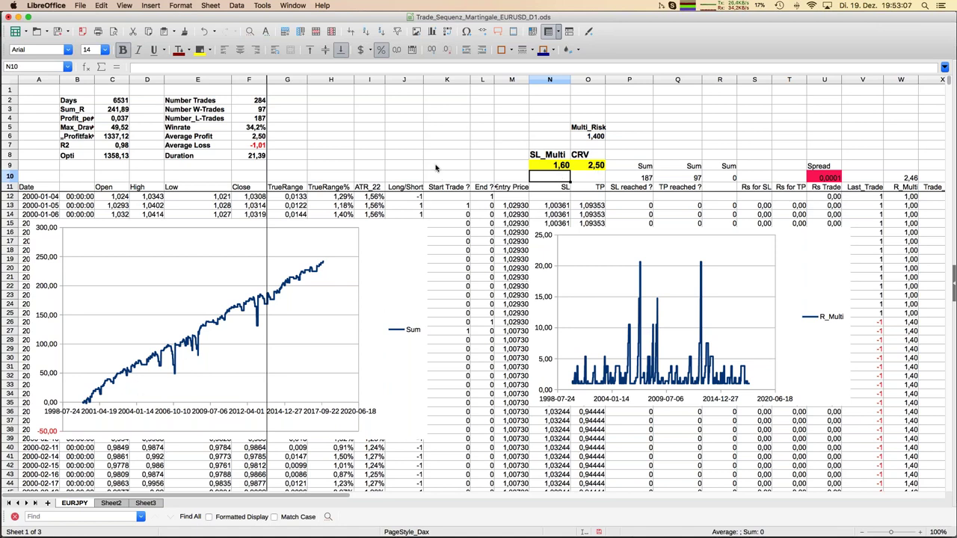
# Step: Switch to Microsoft Excel and bring up the workbook Trade_Sequenz_Martingale_EURUSD_D1
pyautogui.click(293, 6)
pyautogui.press('Escape')
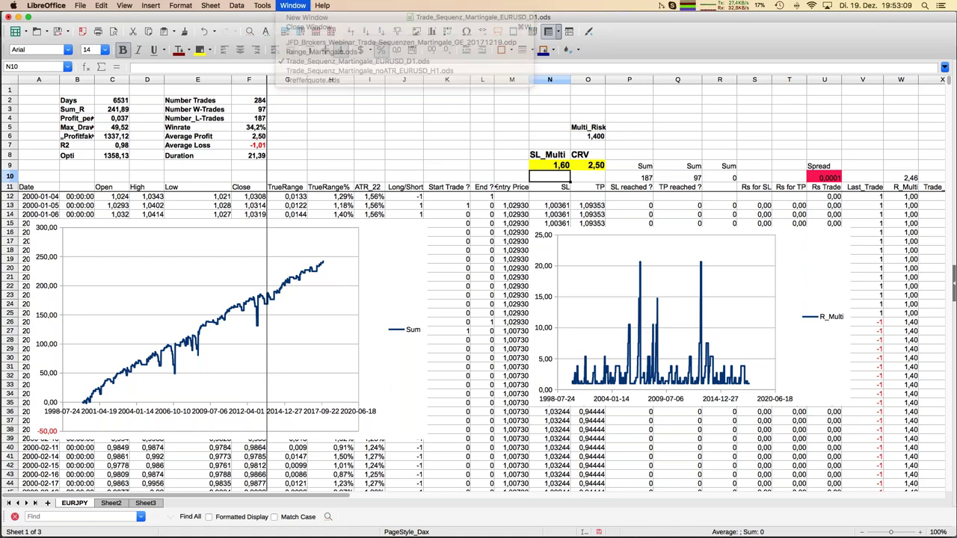
pyautogui.moveTo(3, 217)
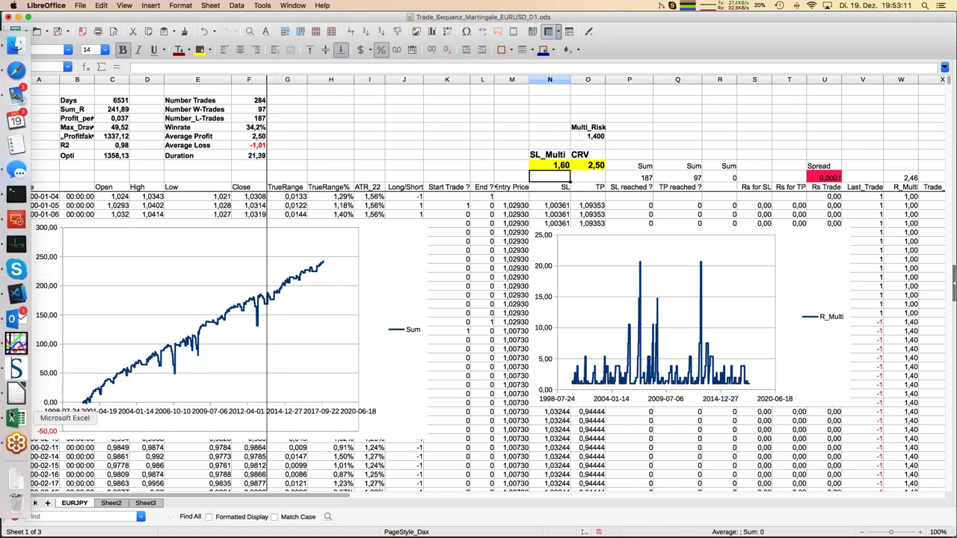
pyautogui.click(15, 419)
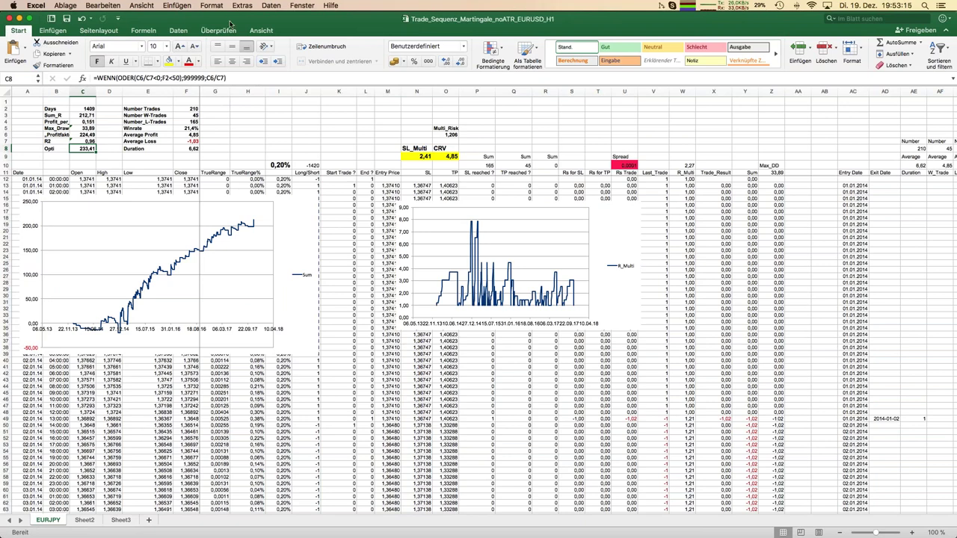
pyautogui.click(302, 6)
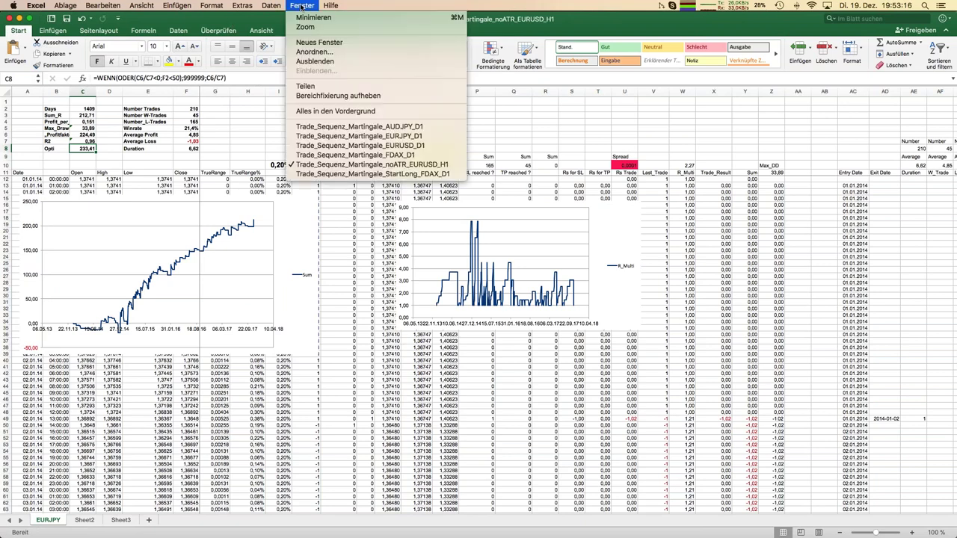
pyautogui.click(349, 145)
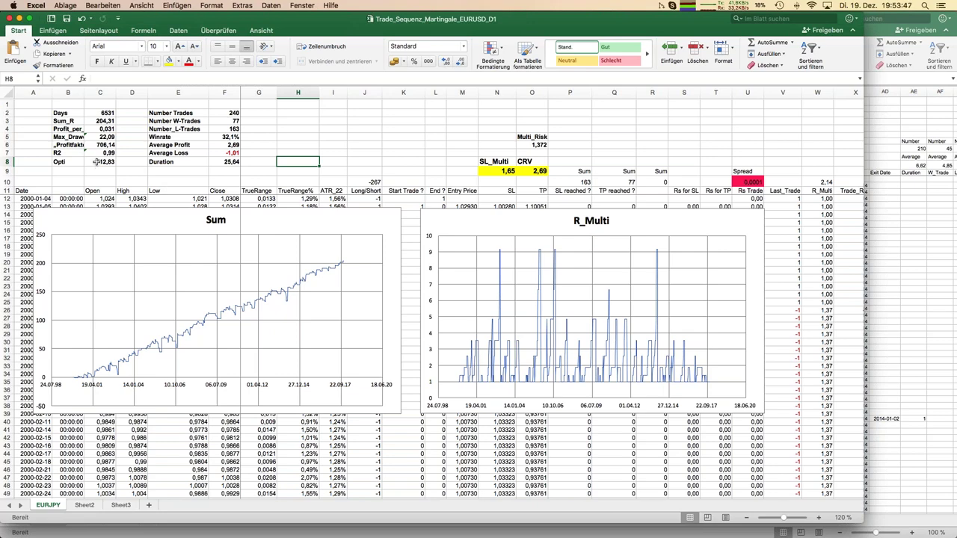
# Step: Open the Solver with the Opti cell C8 selected and move its dialog clear of the statistics block
pyautogui.click(97, 161)
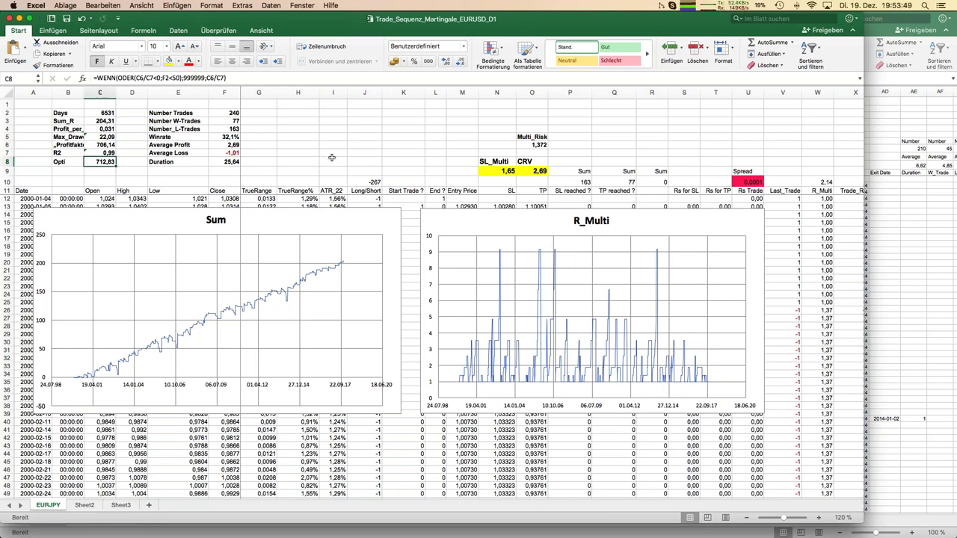
pyautogui.click(179, 31)
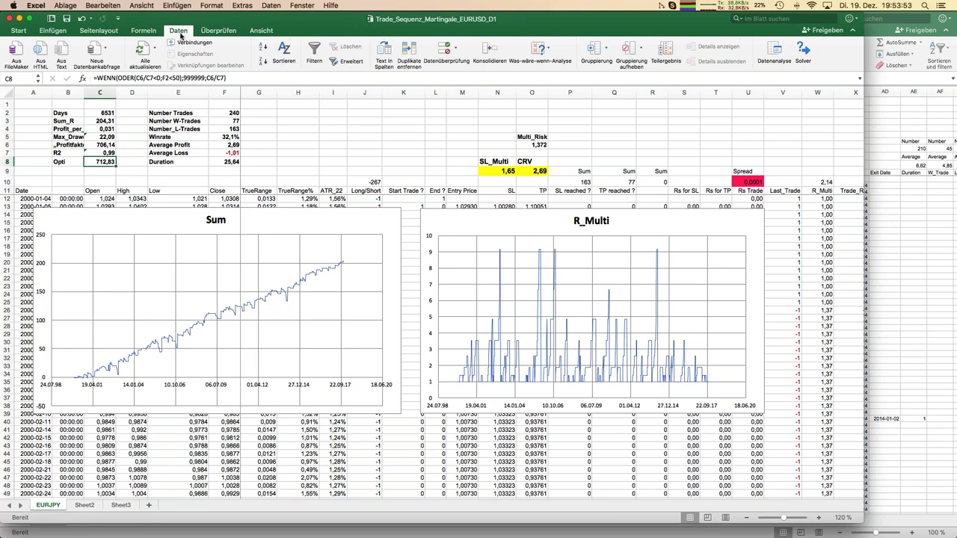
pyautogui.click(807, 56)
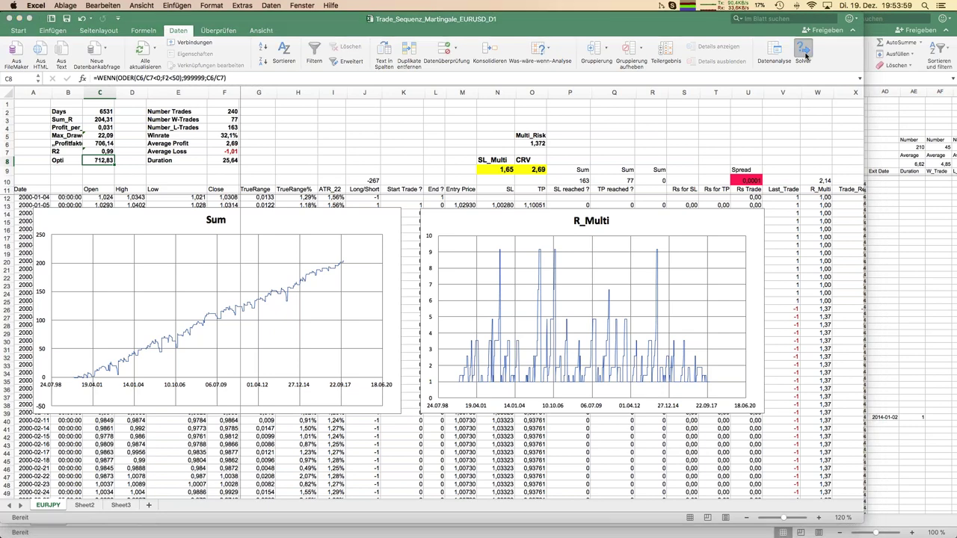
pyautogui.click(404, 129)
pyautogui.moveTo(394, 141); pyautogui.dragTo(391, 227)
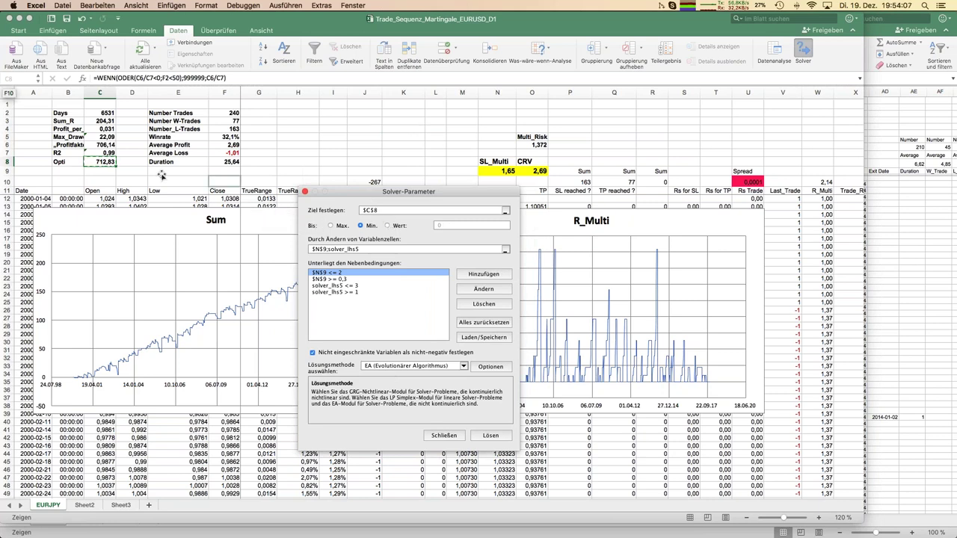
# Step: Point the Solver objective at Opti cell C8, examine the minimise goal, variable cells, constraints and evolutionary method, and close without solving
pyautogui.click(108, 104)
pyautogui.click(105, 164)
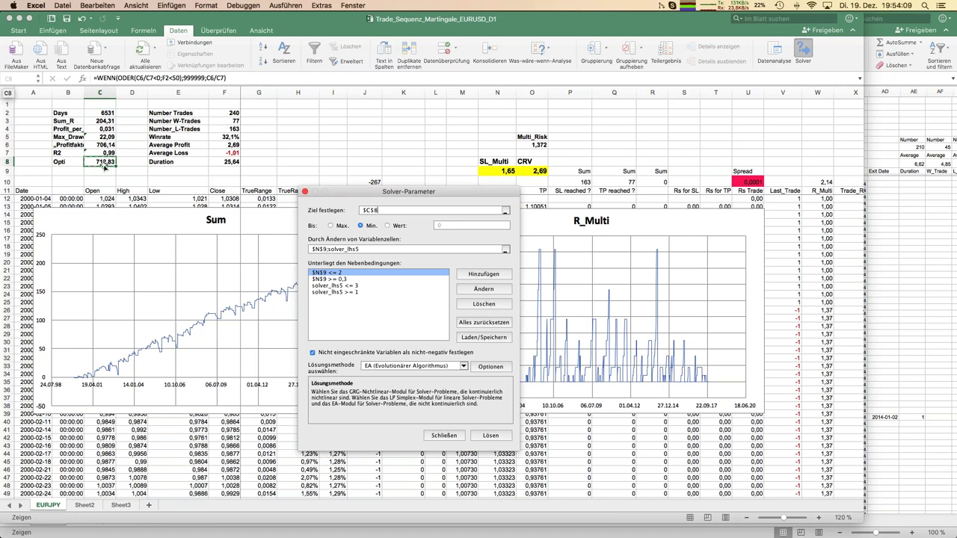
pyautogui.click(92, 157)
pyautogui.click(93, 161)
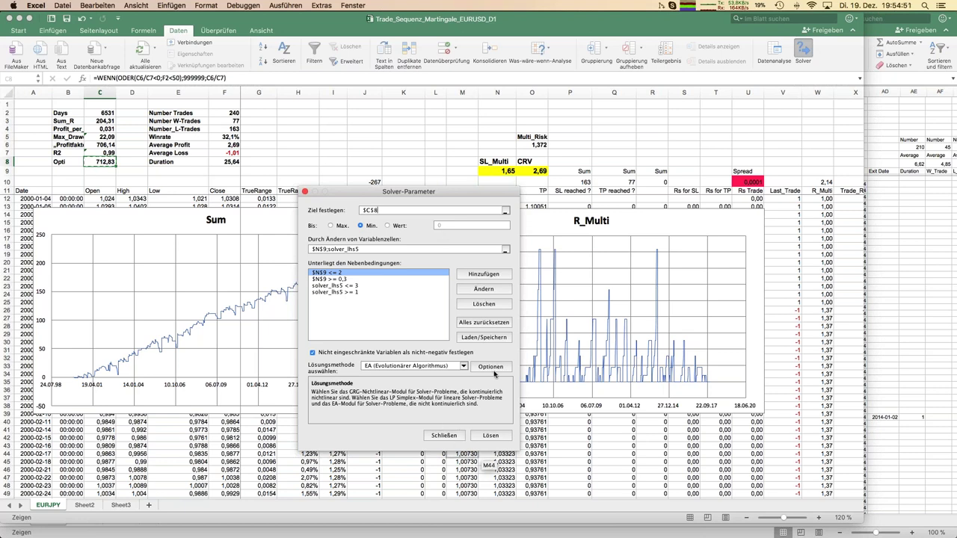
pyautogui.click(443, 436)
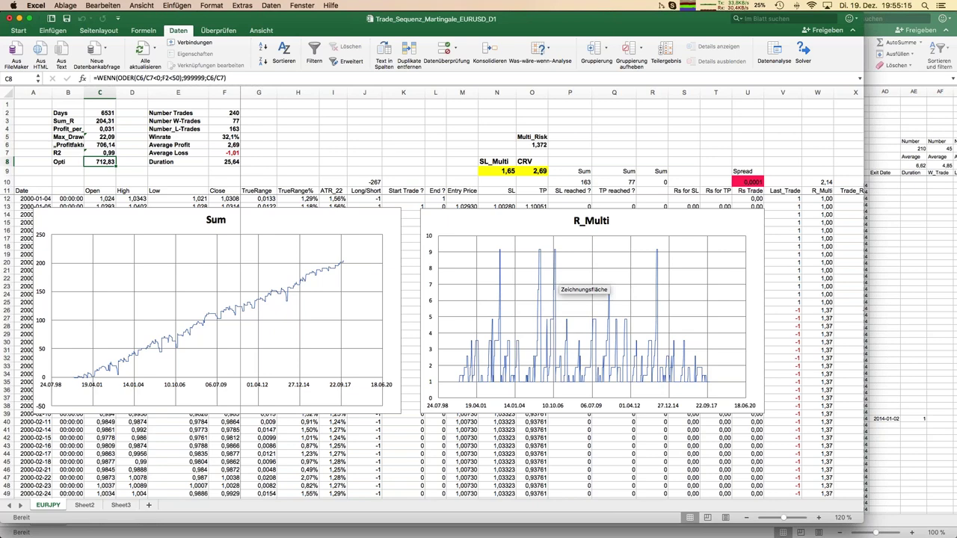
pyautogui.moveTo(340, 266)
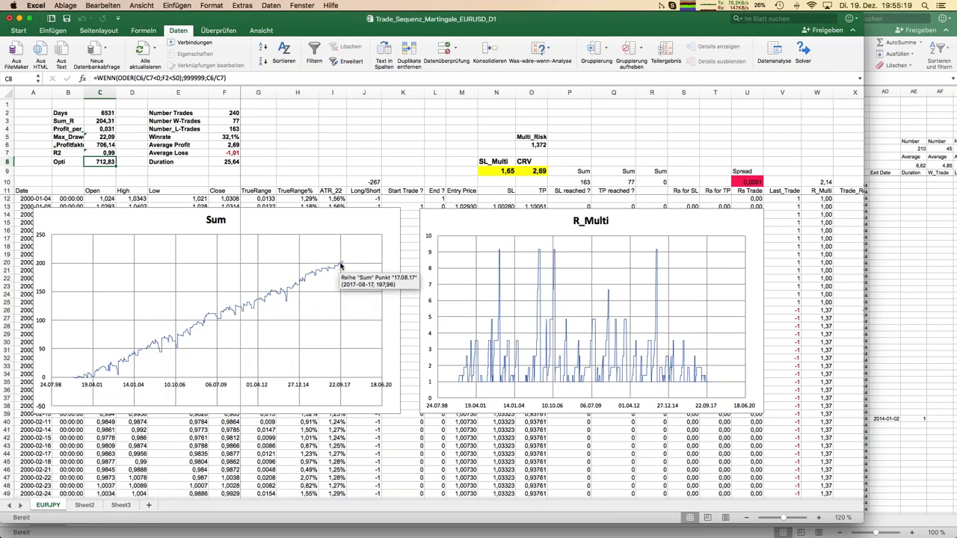
pyautogui.moveTo(235, 306)
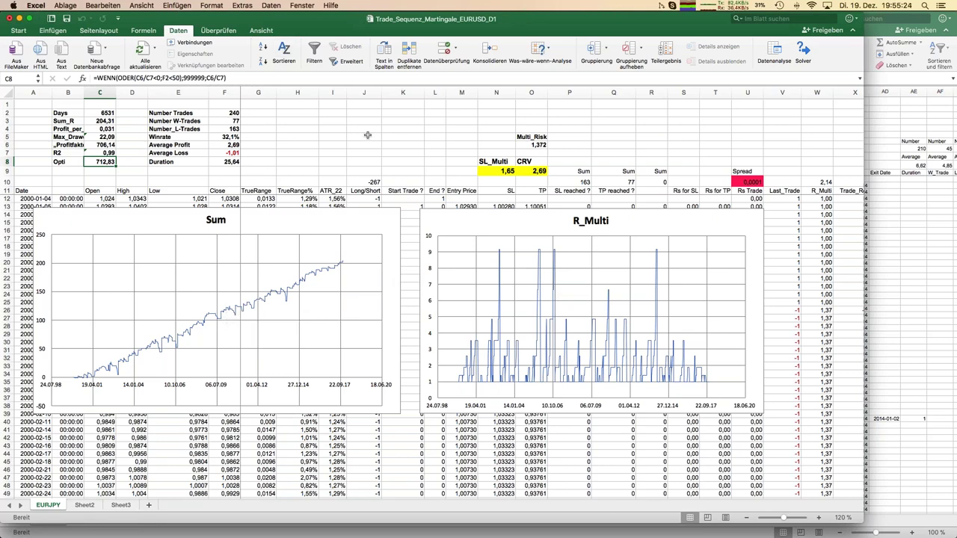
# Step: Bring up the workbooks Trade_Sequenz_Martingale_EURJPY_D1 and Trade_Sequenz_Martingale_AUDJPY_D1 and examine their statistics, Sum curves and R_Multi charts
pyautogui.click(303, 6)
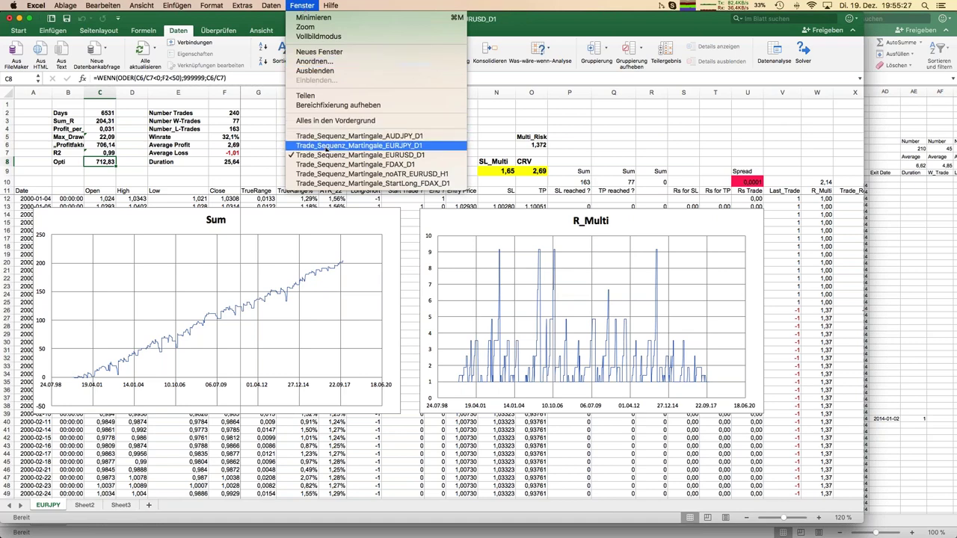
pyautogui.click(325, 150)
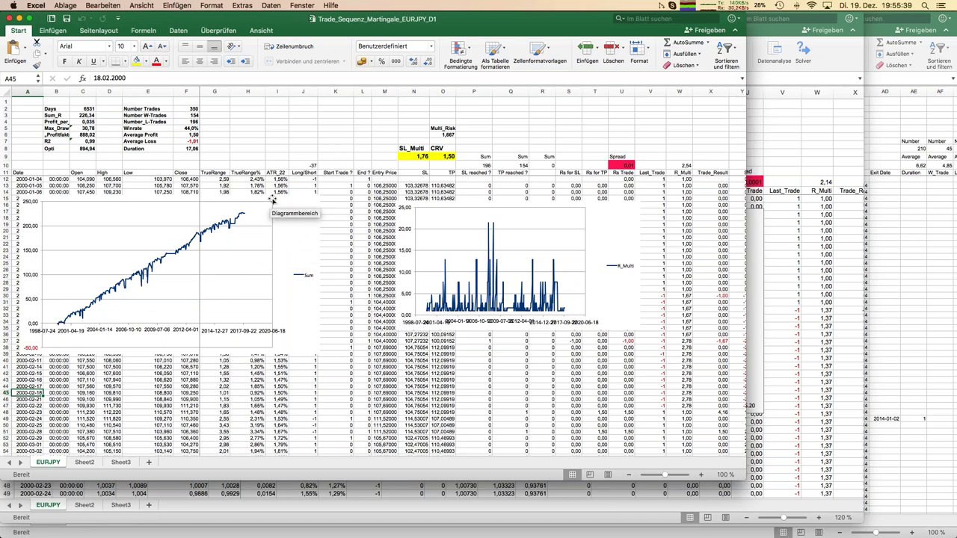
pyautogui.click(302, 6)
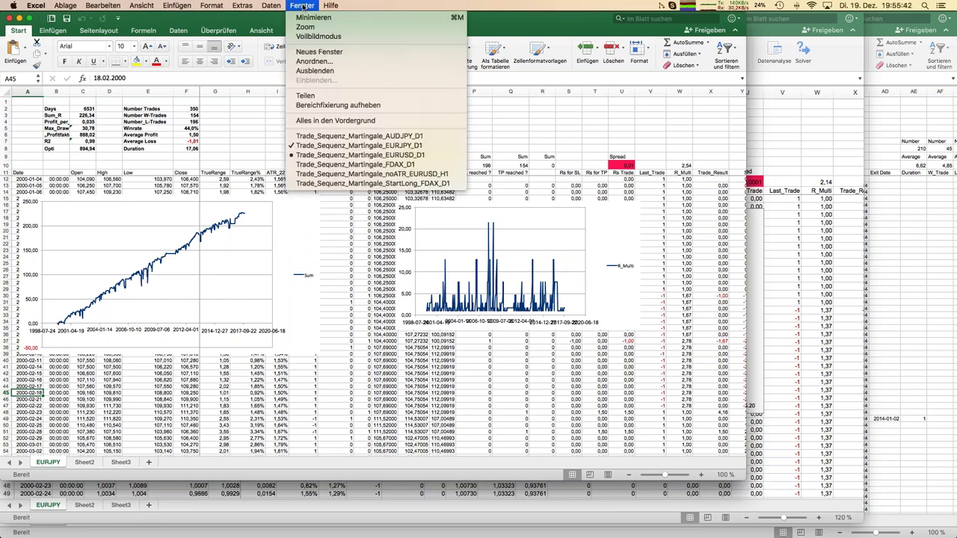
pyautogui.click(338, 136)
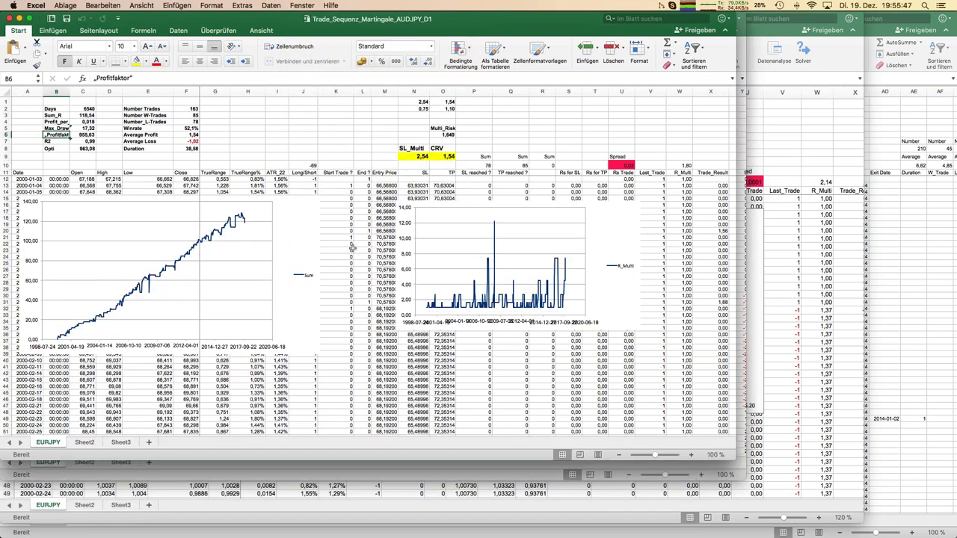
pyautogui.moveTo(493, 261)
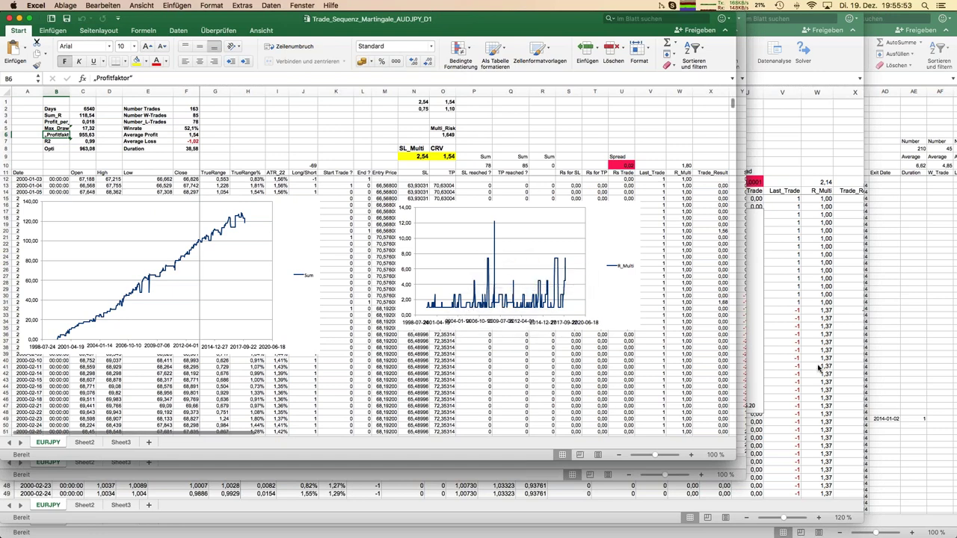
# Step: Bring up the workbooks Trade_Sequenz_Martingale_FDAX_D1 and Trade_Sequenz_Martingale_StartLong_FDAX_D1 and compare their SL_Multi, CRV, Sum and R_Multi results
pyautogui.click(308, 6)
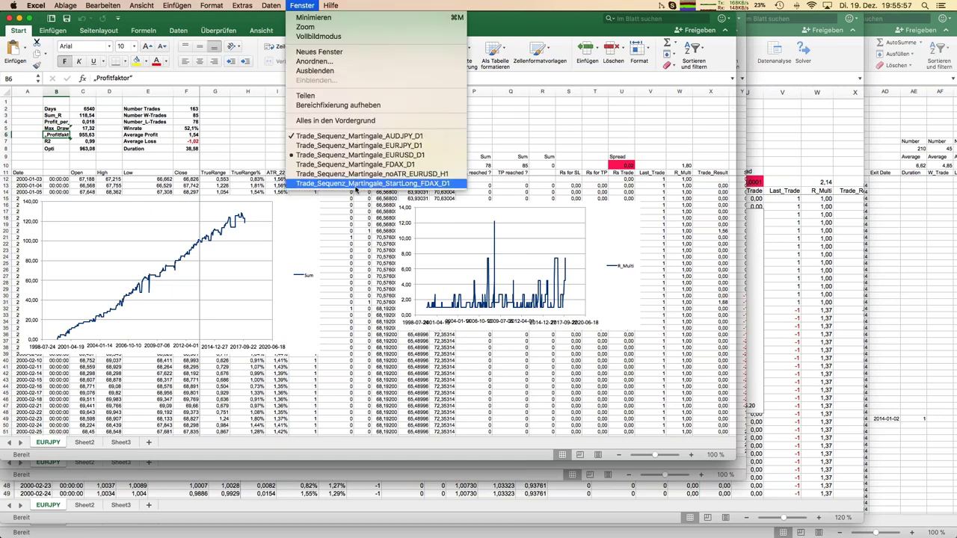
pyautogui.click(341, 165)
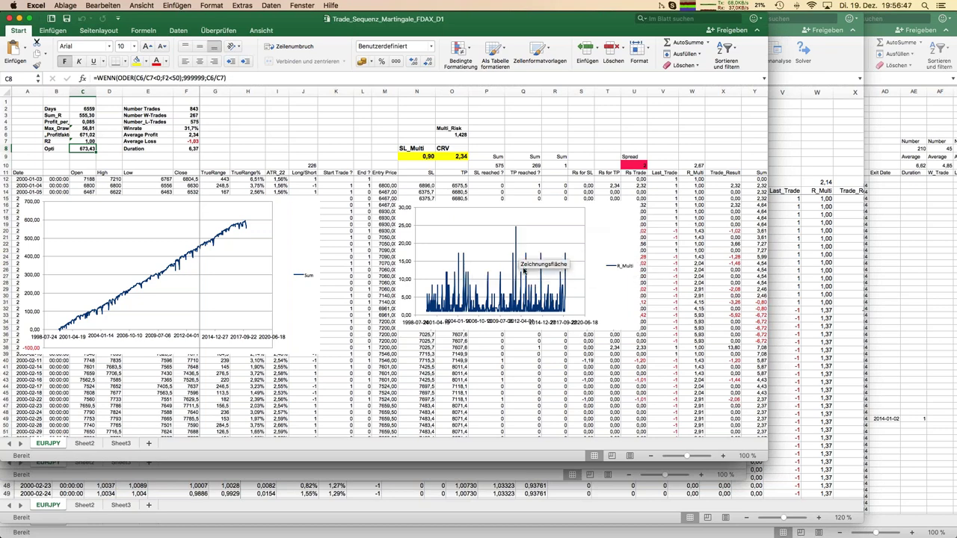
pyautogui.moveTo(524, 274)
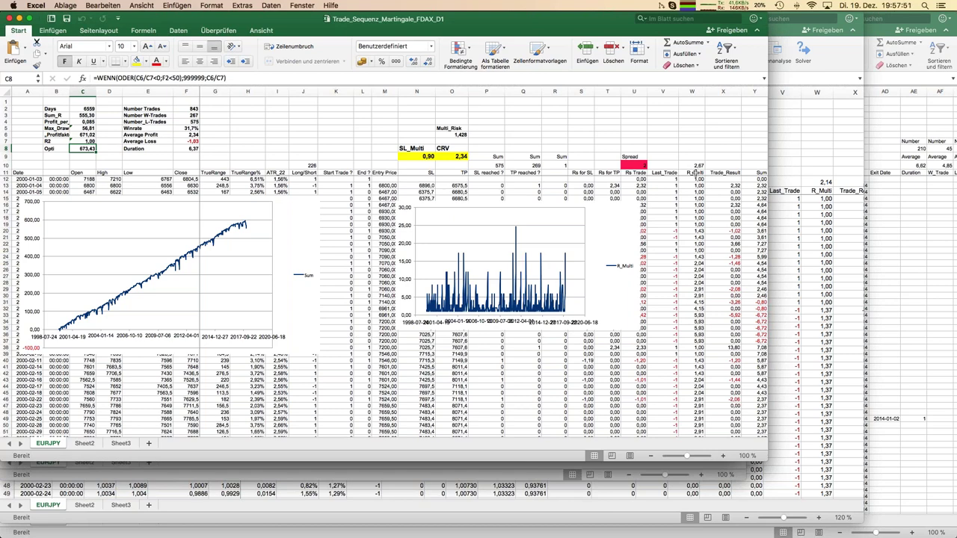
pyautogui.click(302, 6)
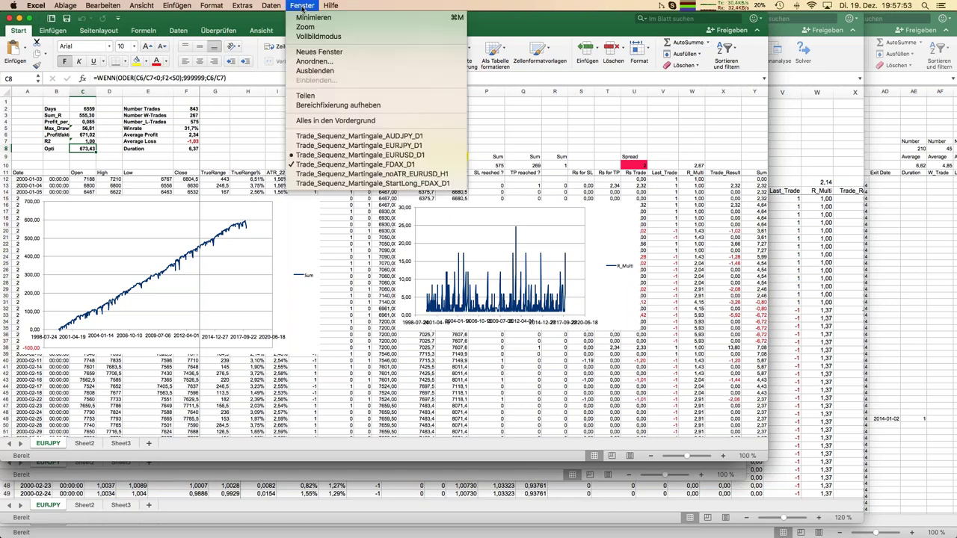
pyautogui.click(316, 185)
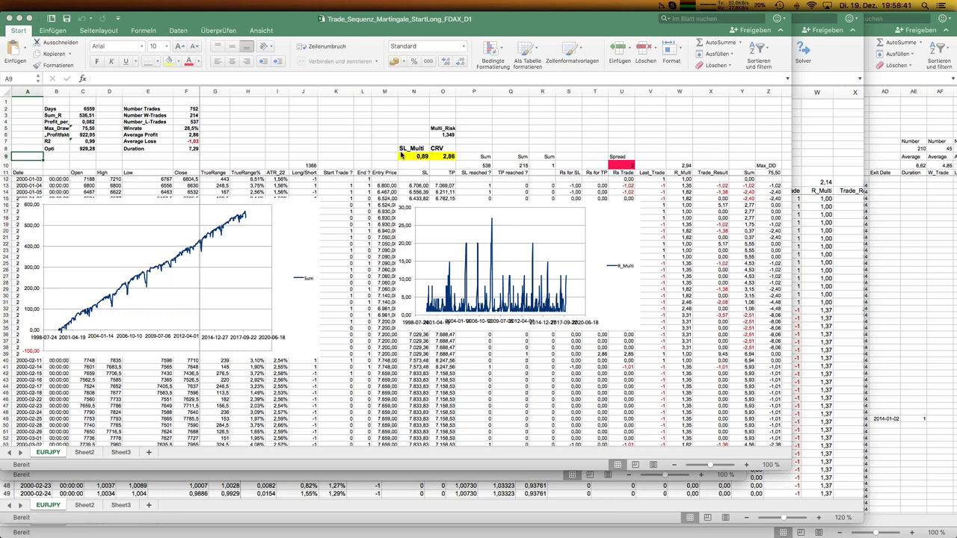
pyautogui.click(309, 110)
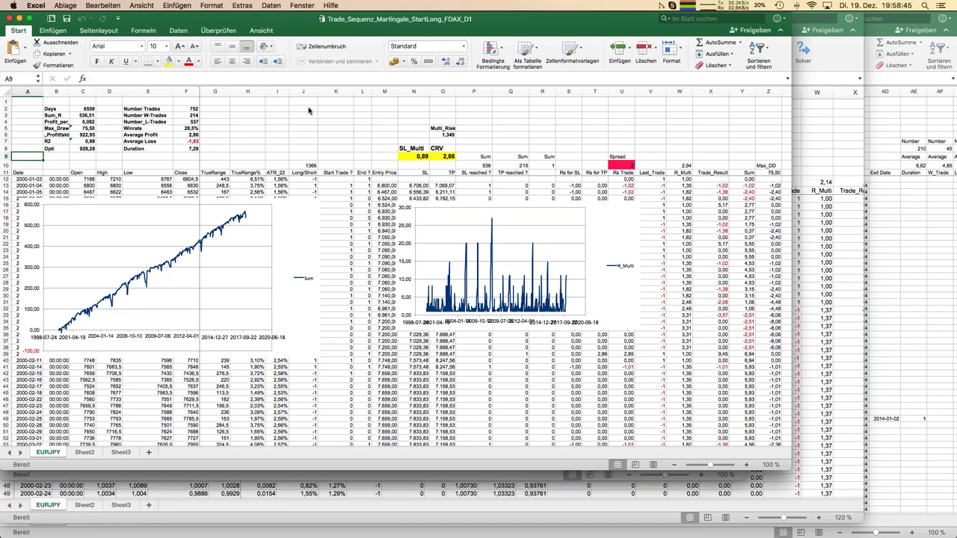
# Step: Bring up the workbook Trade_Sequenz_Martingale_noATR_EURUSD_H1 and examine its statistics and R_Multi chart
pyautogui.click(302, 6)
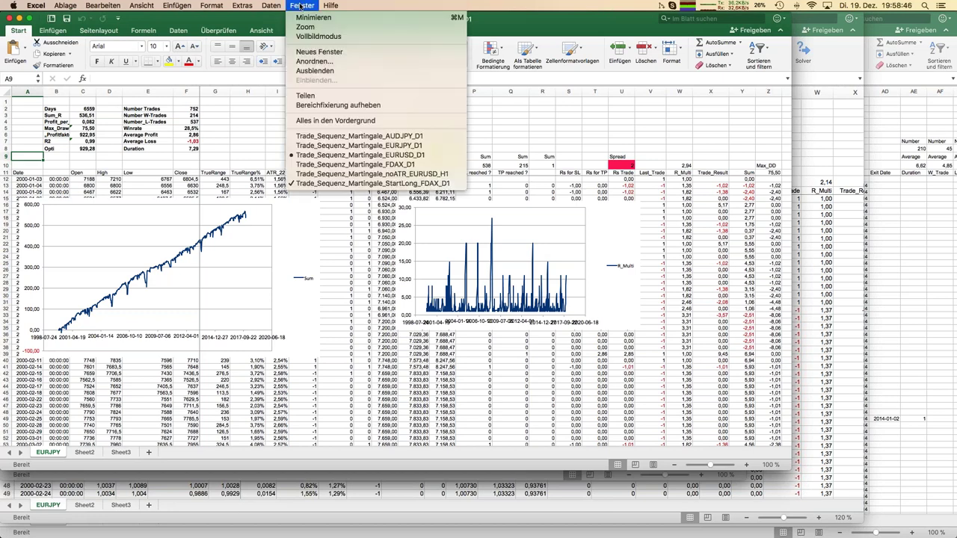
pyautogui.click(319, 184)
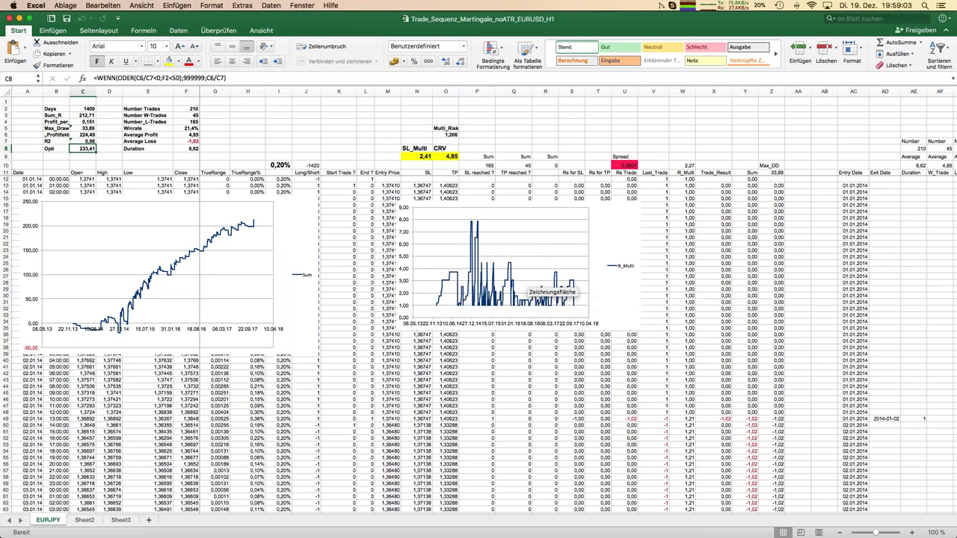
pyautogui.moveTo(513, 304)
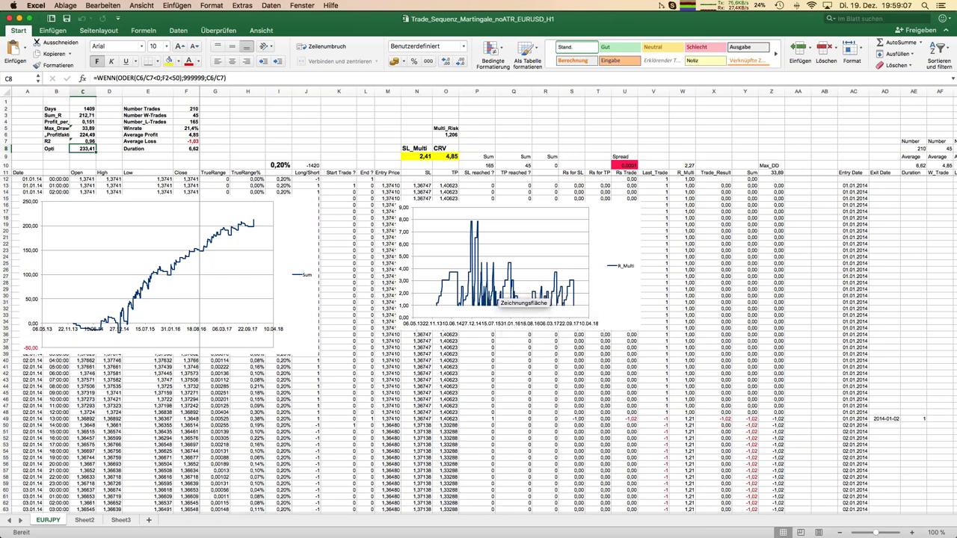
pyautogui.moveTo(475, 225)
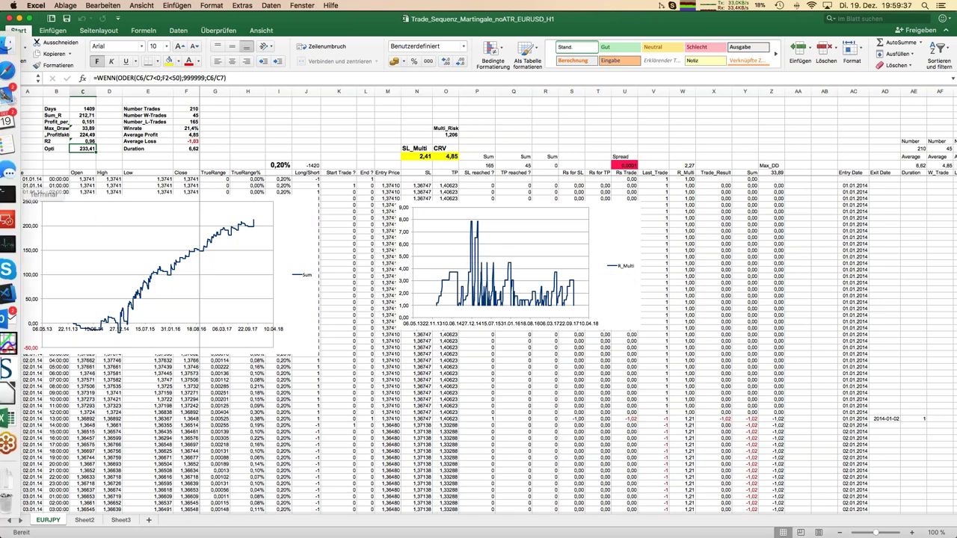
# Step: Switch to LibreOffice, bring up the JFD_Brokers_Webinar_Trade_Sequenzen_Martingale_GE_20171219.odp presentation and advance through the D1 parameter slide to the summary slide 8
pyautogui.click(15, 392)
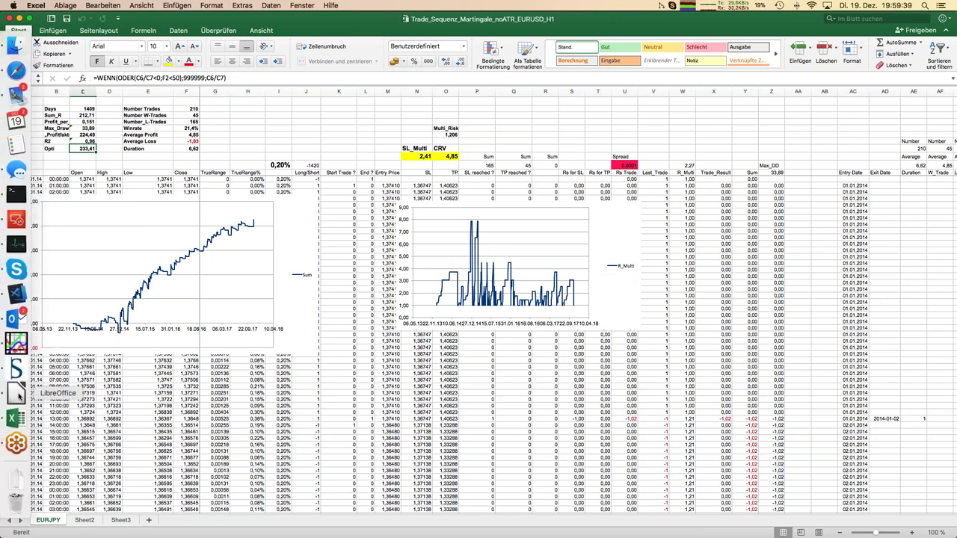
pyautogui.click(299, 6)
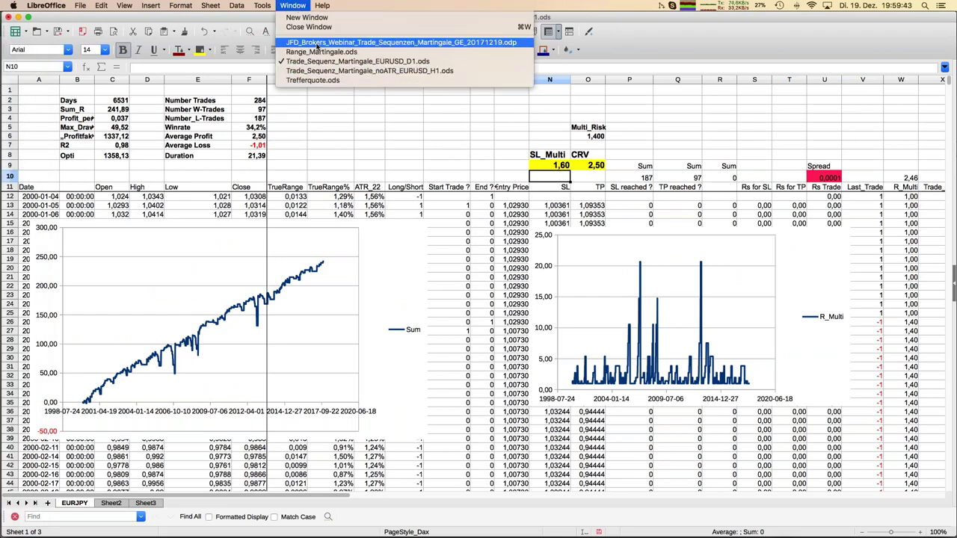
pyautogui.click(318, 43)
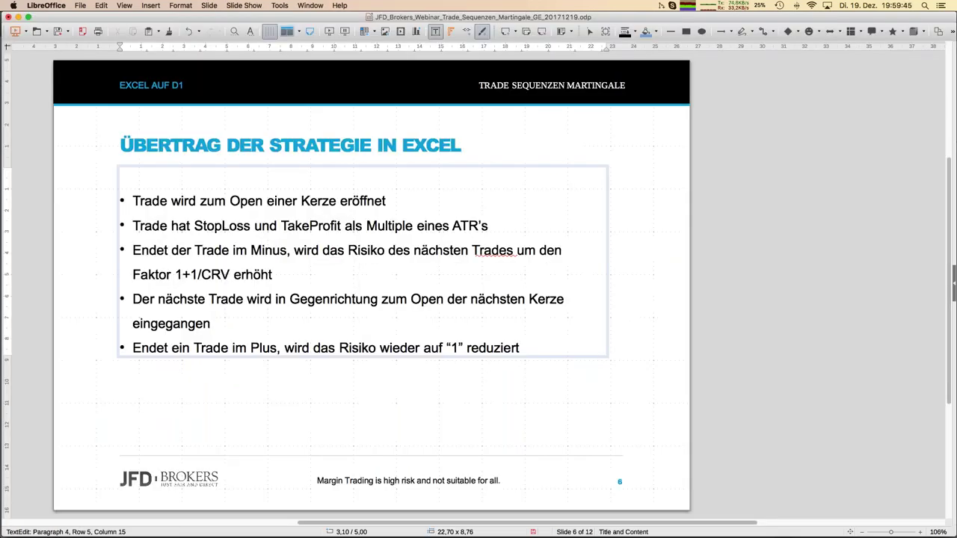
pyautogui.press('pagedown')
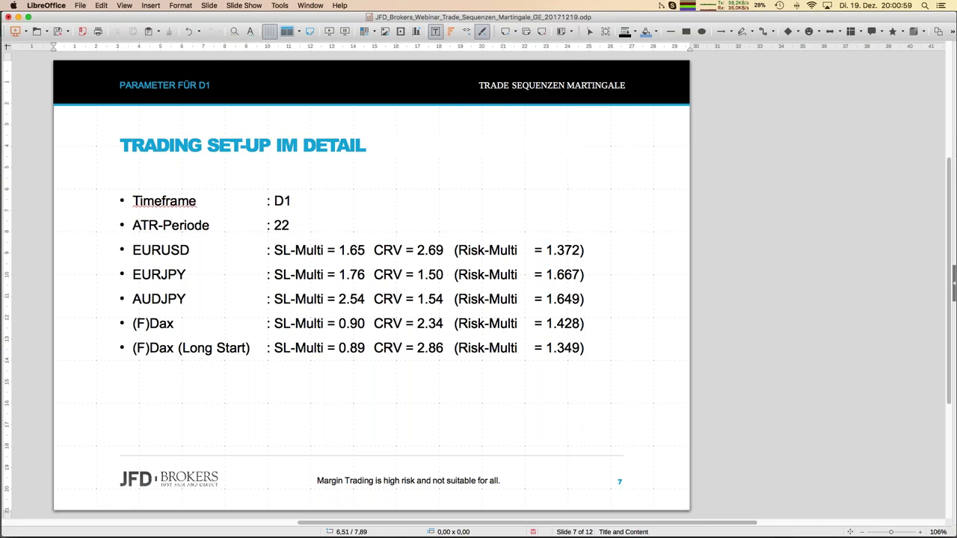
pyautogui.press('pagedown')
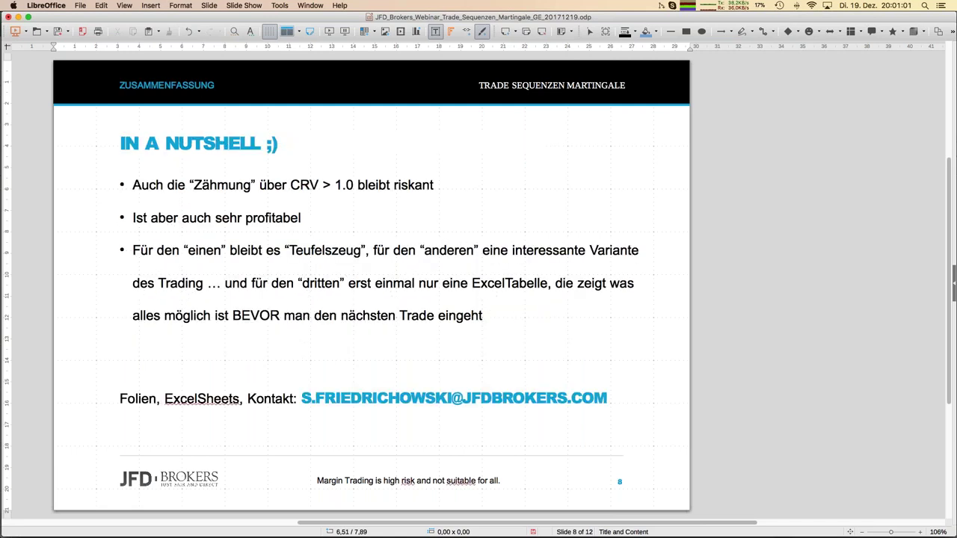